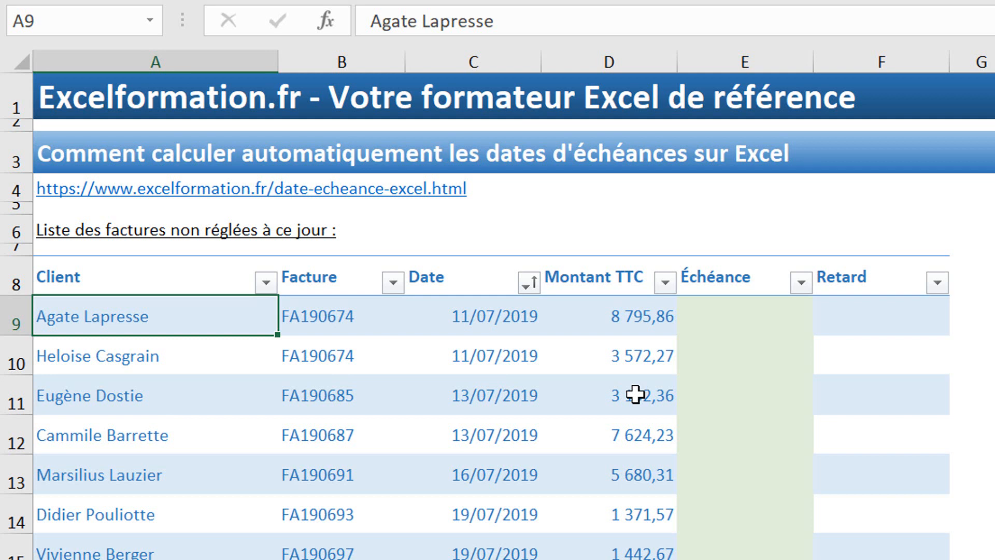
pyautogui.click(728, 323)
pyautogui.write('=')
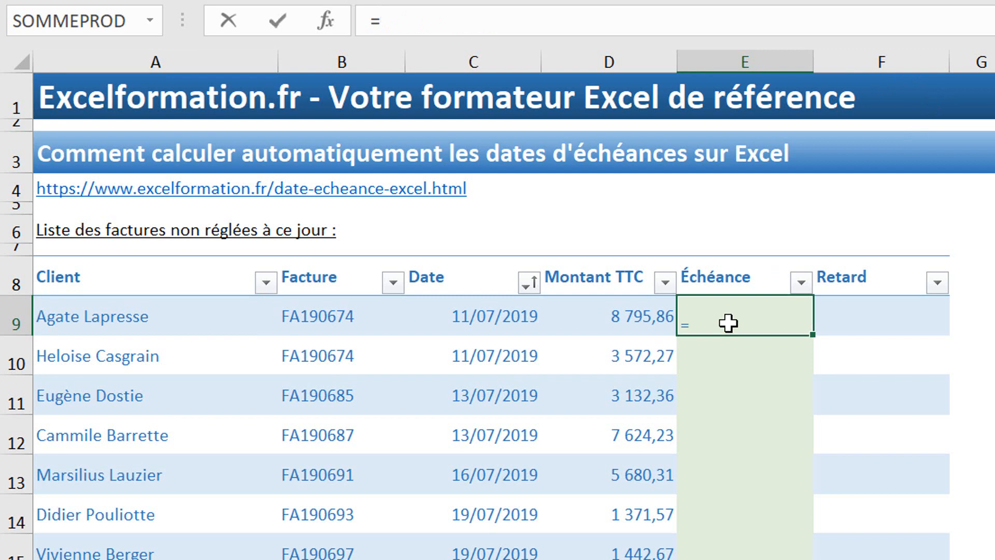
pyautogui.click(485, 312)
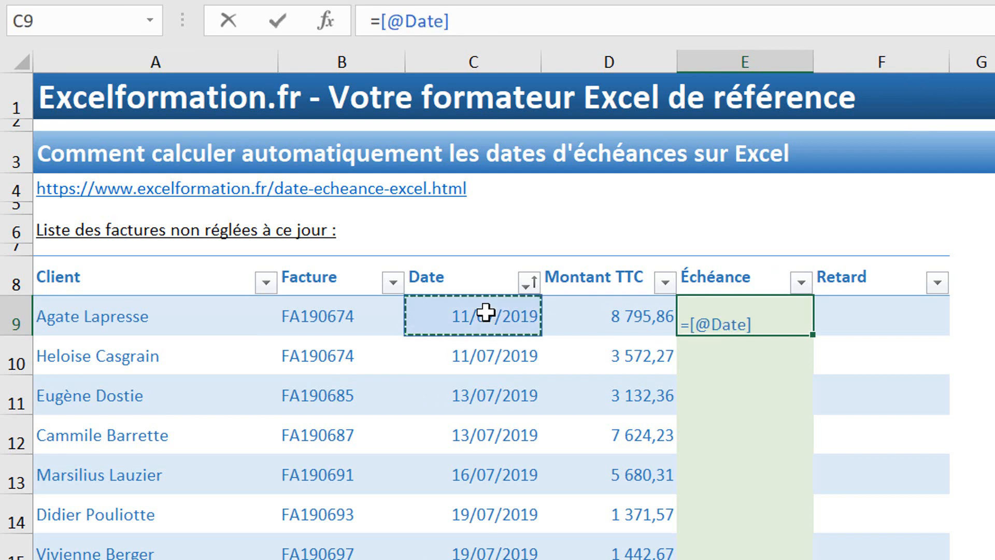
pyautogui.press('Return')
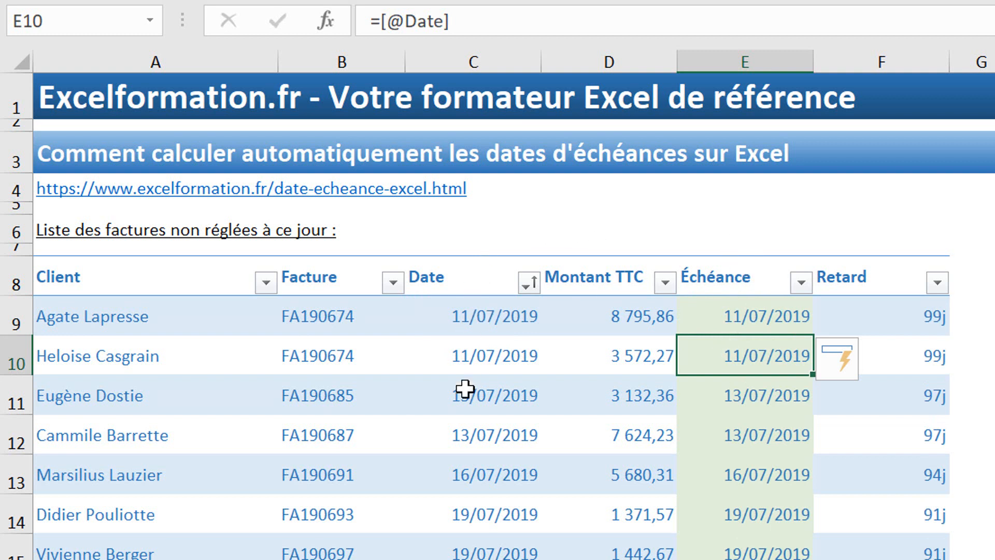
# Inspect the Retard formula in F9 and compare the Date and Échéance cells in rows 10 and 12
pyautogui.press('Up')
pyautogui.press('Right')
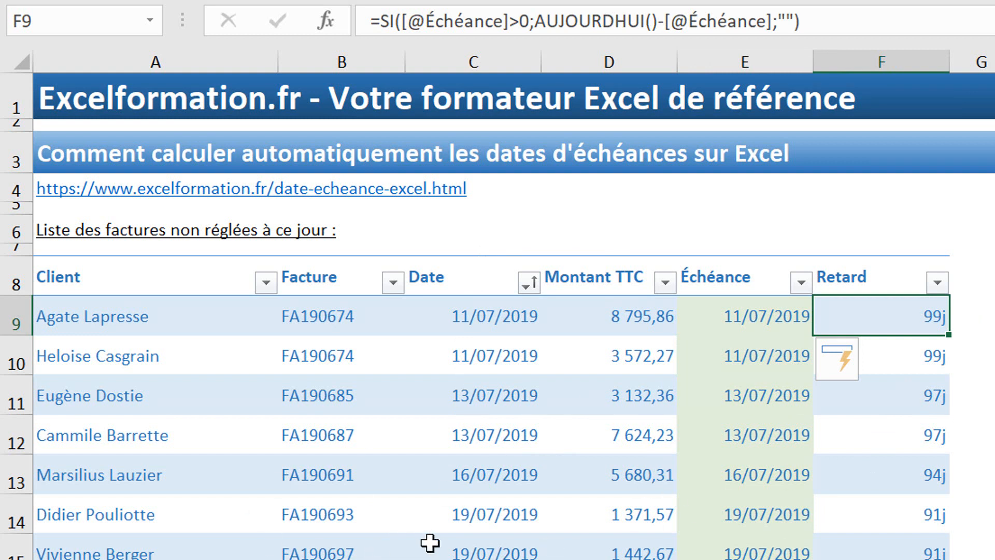
pyautogui.click(497, 453)
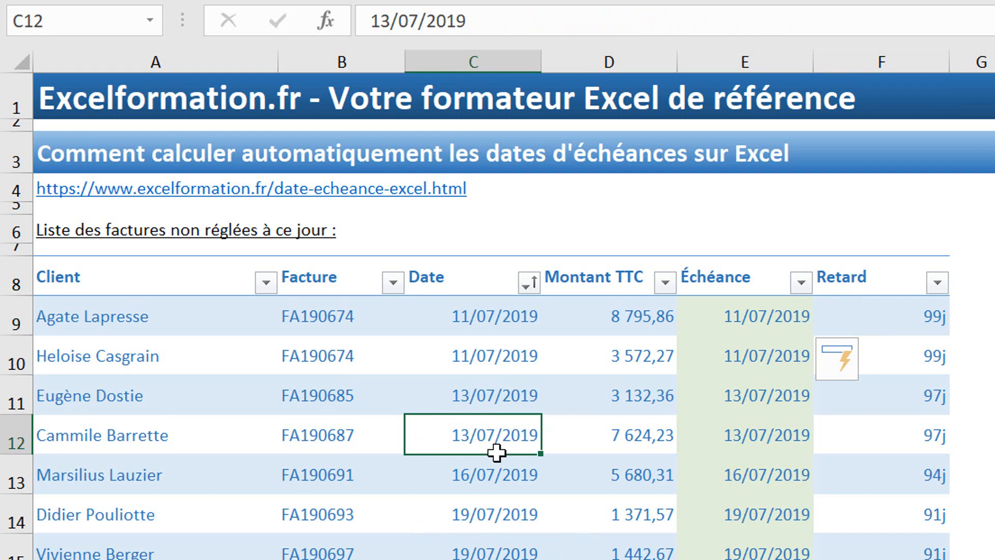
pyautogui.click(768, 342)
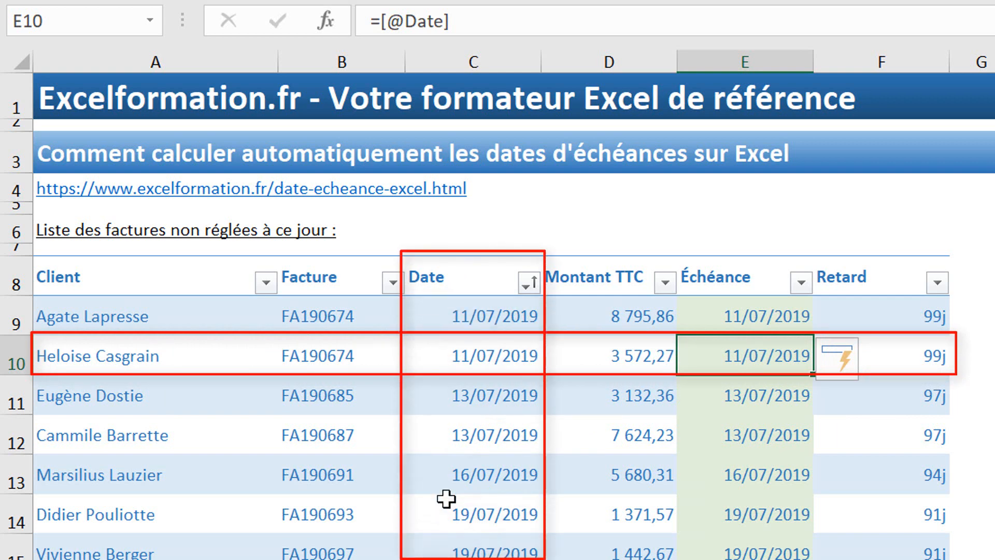
pyautogui.click(487, 353)
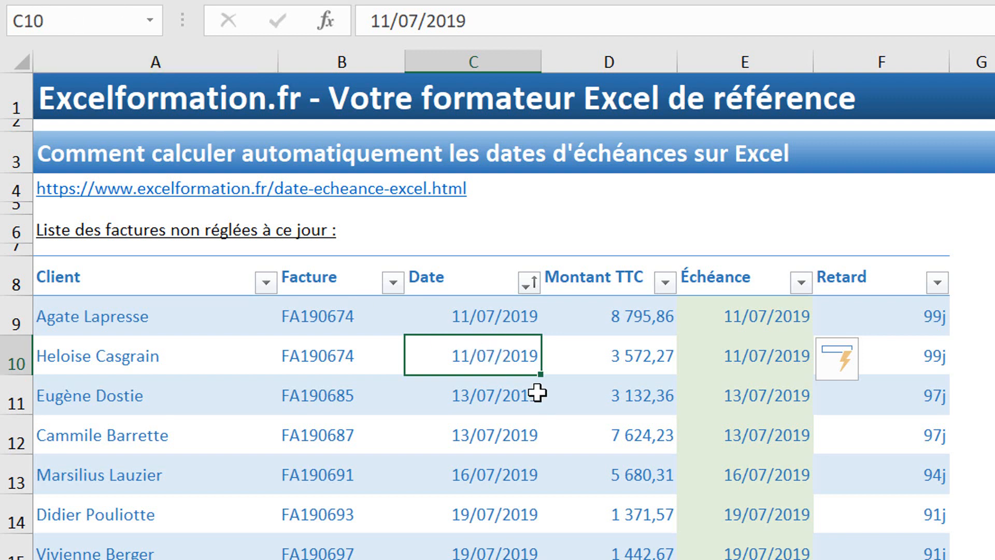
pyautogui.click(767, 366)
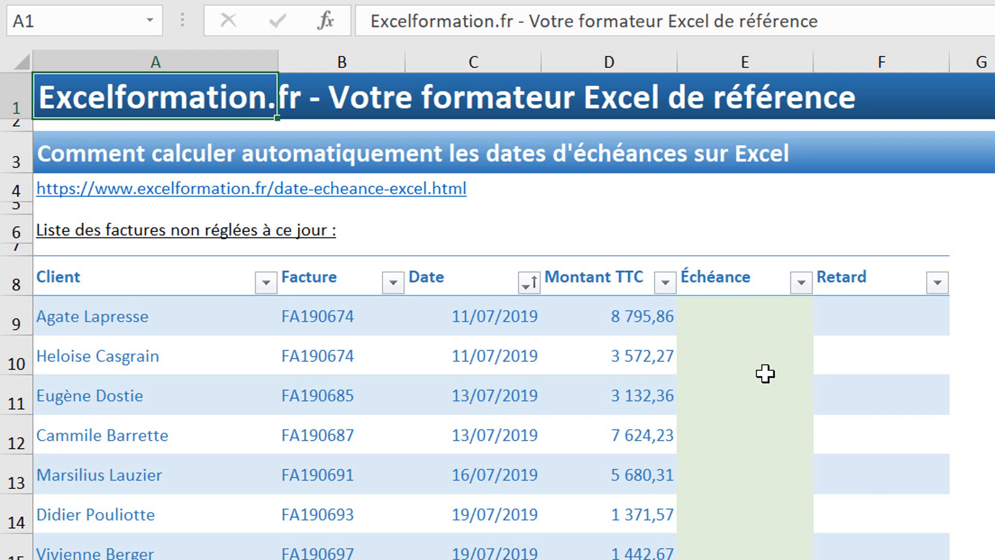
pyautogui.click(757, 324)
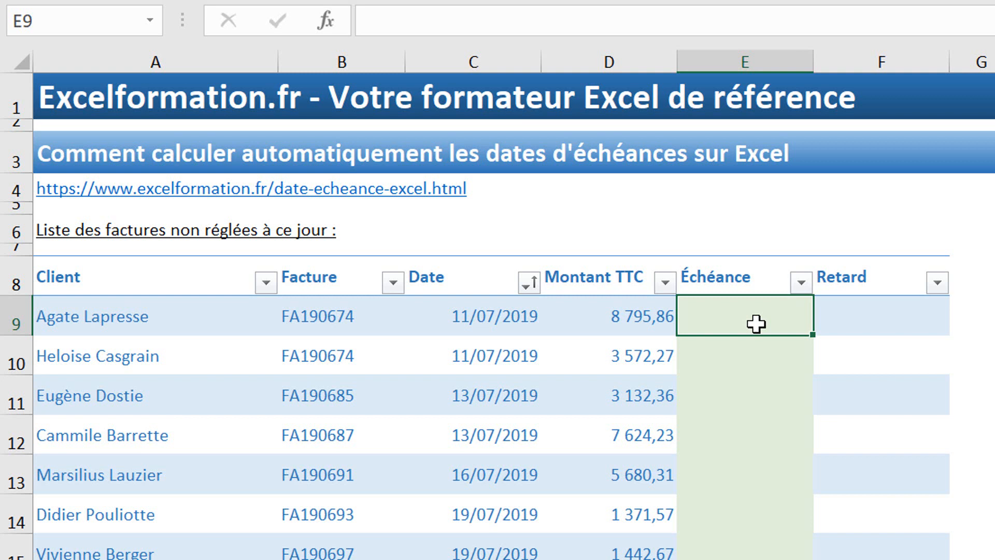
pyautogui.write('=')
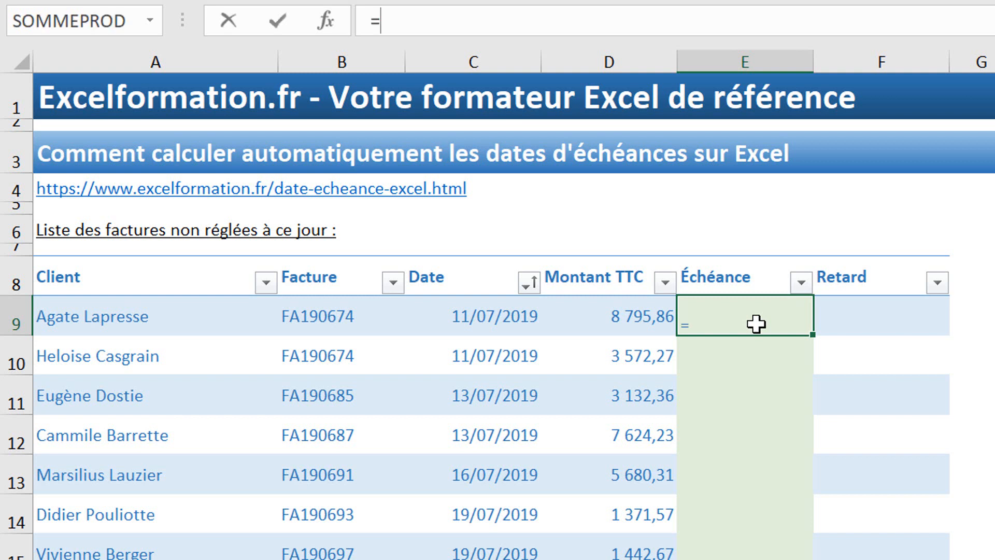
pyautogui.click(473, 316)
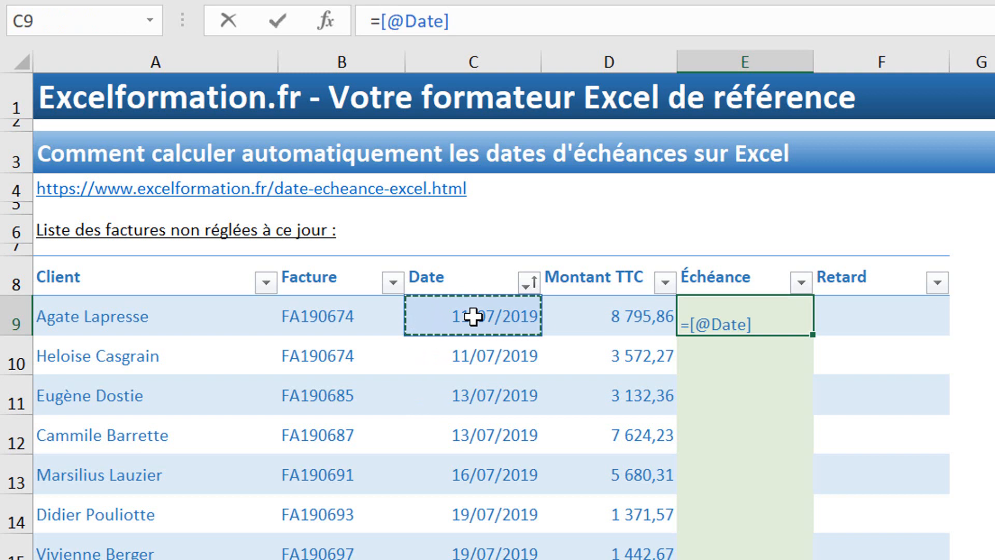
pyautogui.write('+30')
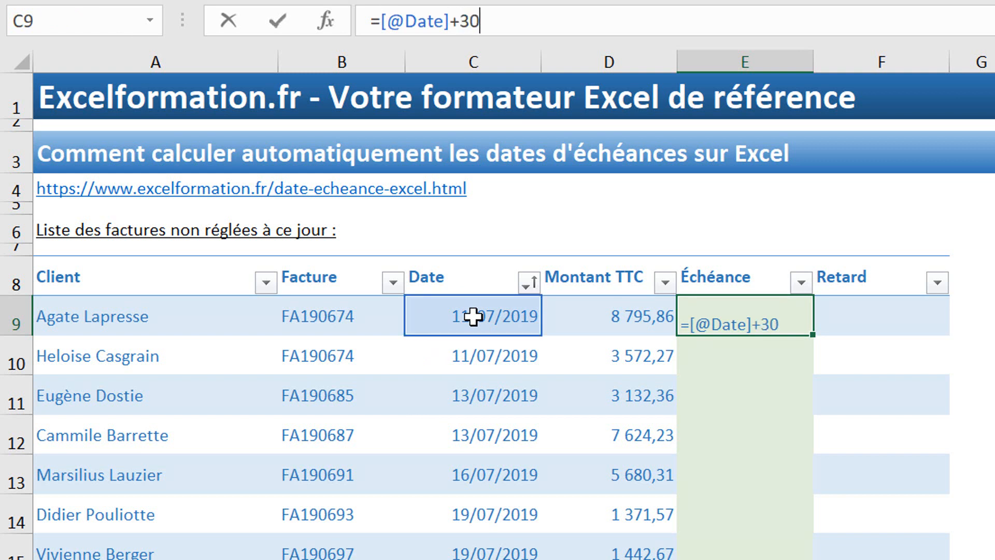
pyautogui.press('Return')
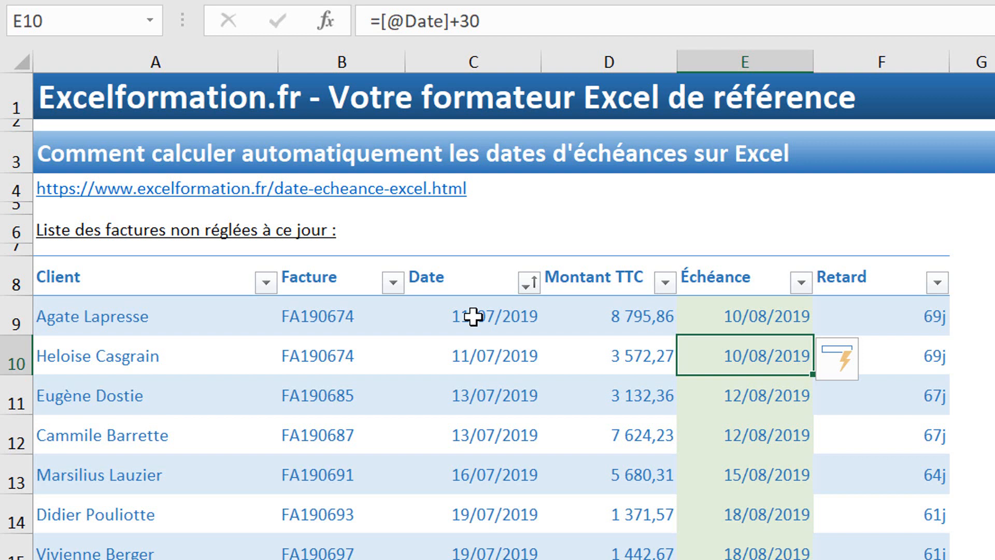
pyautogui.click(778, 319)
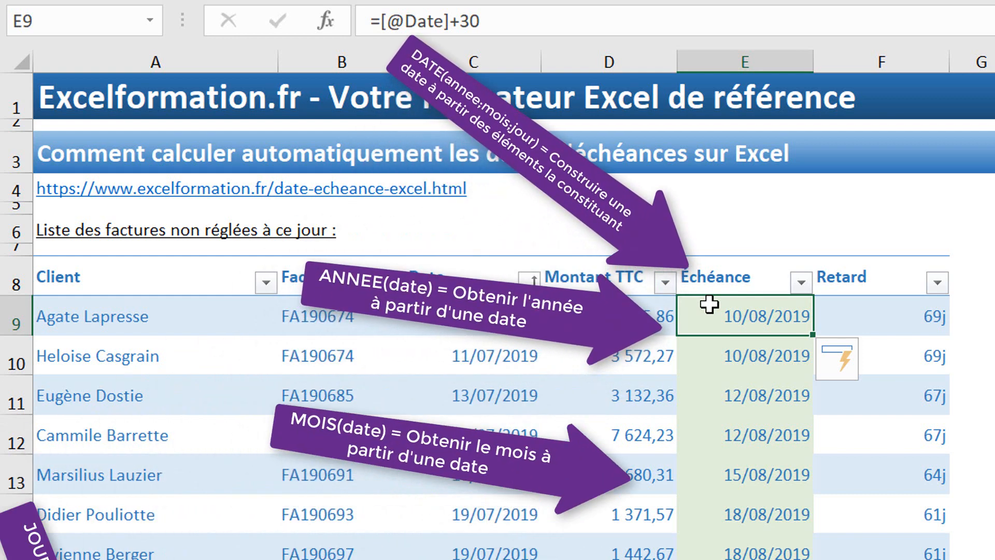
pyautogui.write('=')
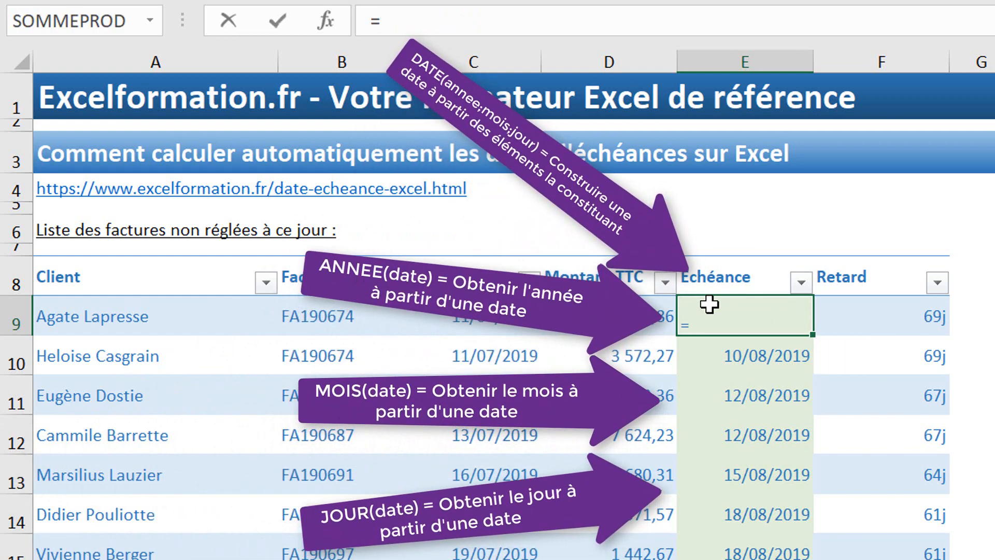
pyautogui.write('date(')
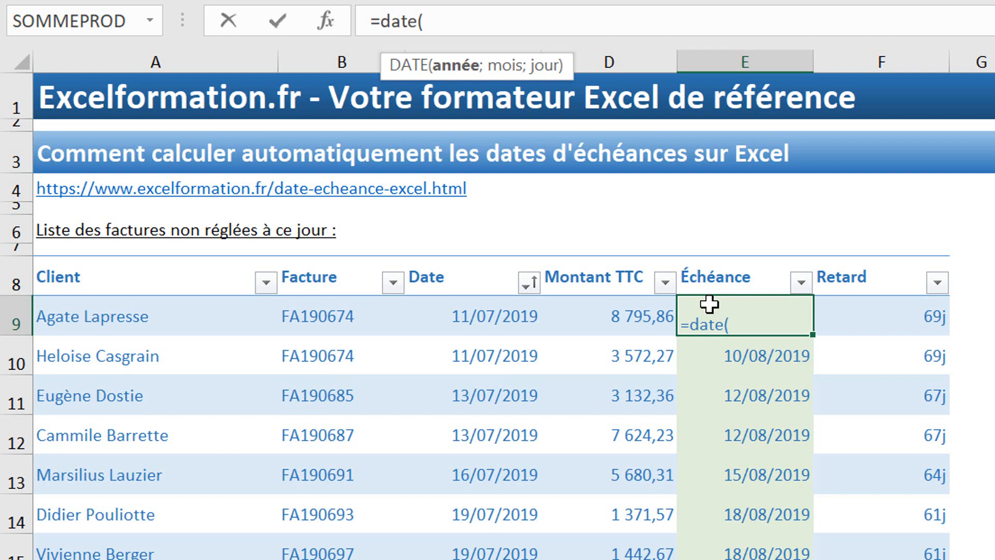
pyautogui.write('ann')
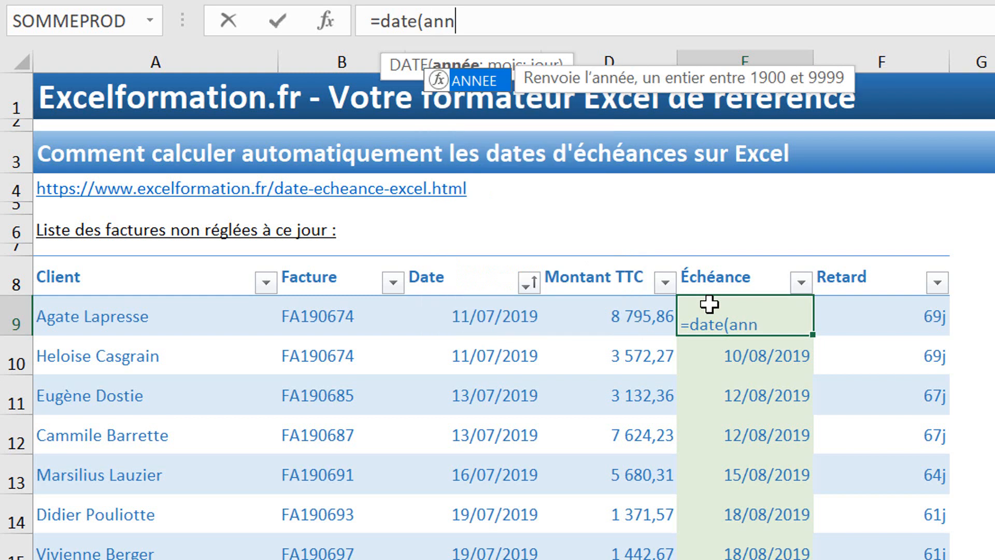
pyautogui.write('ee(')
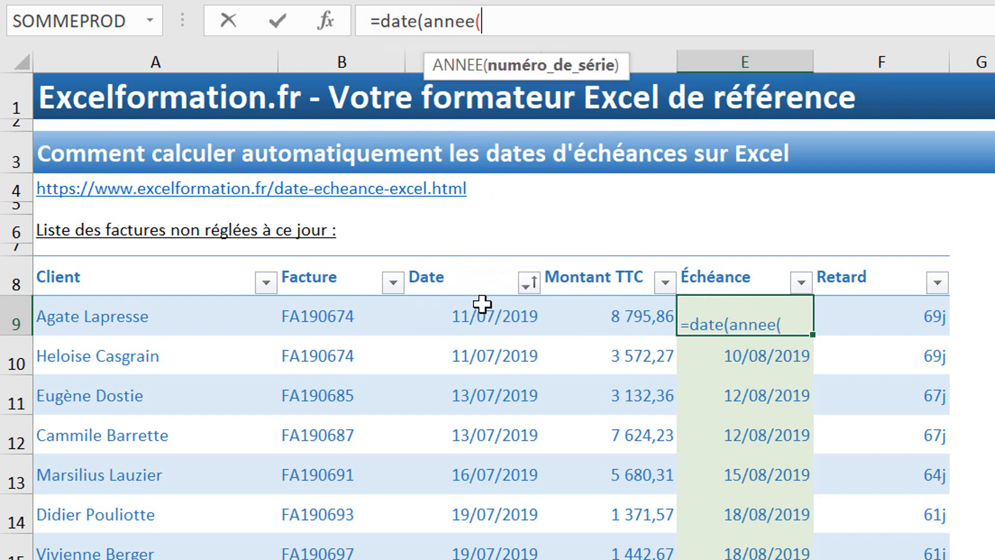
pyautogui.click(479, 309)
pyautogui.write(')')
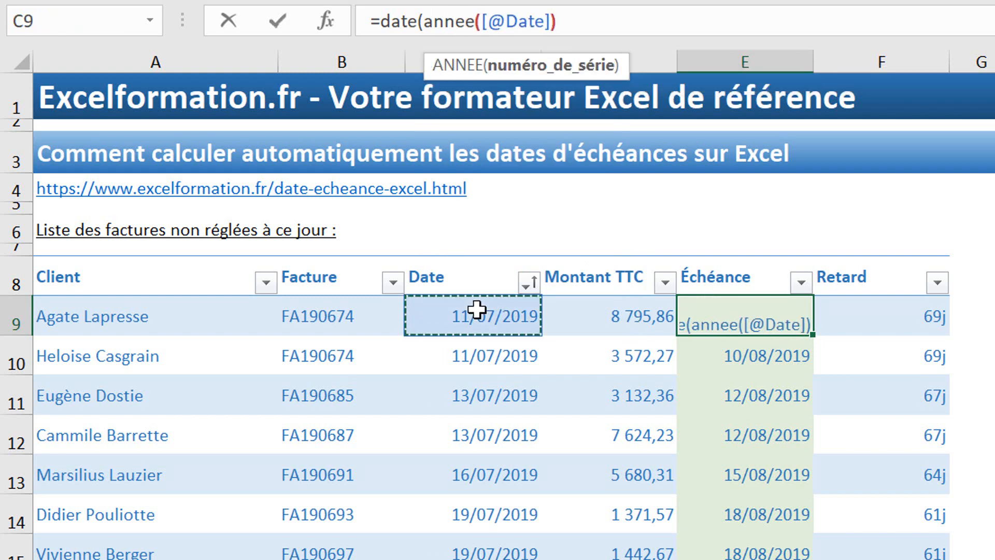
pyautogui.write(';')
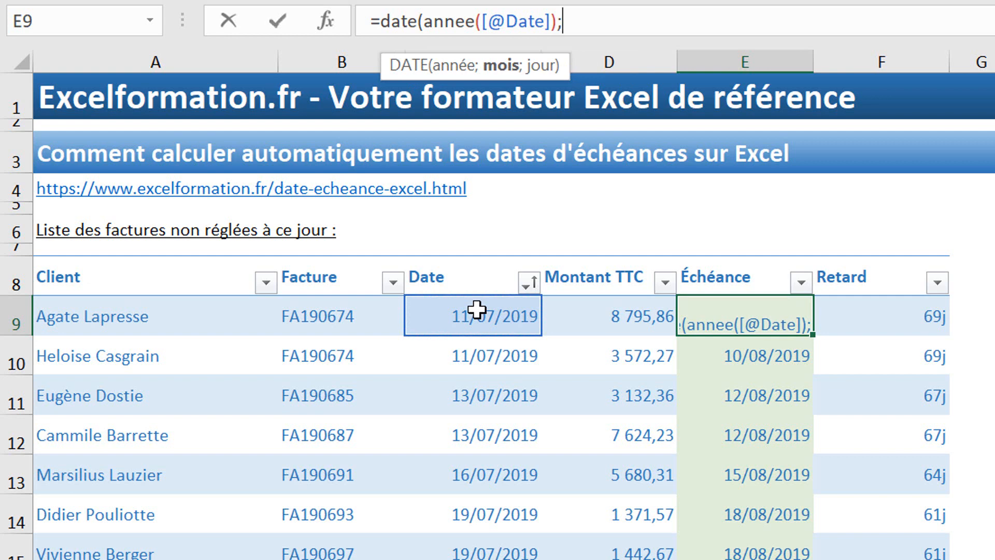
pyautogui.write('mois(')
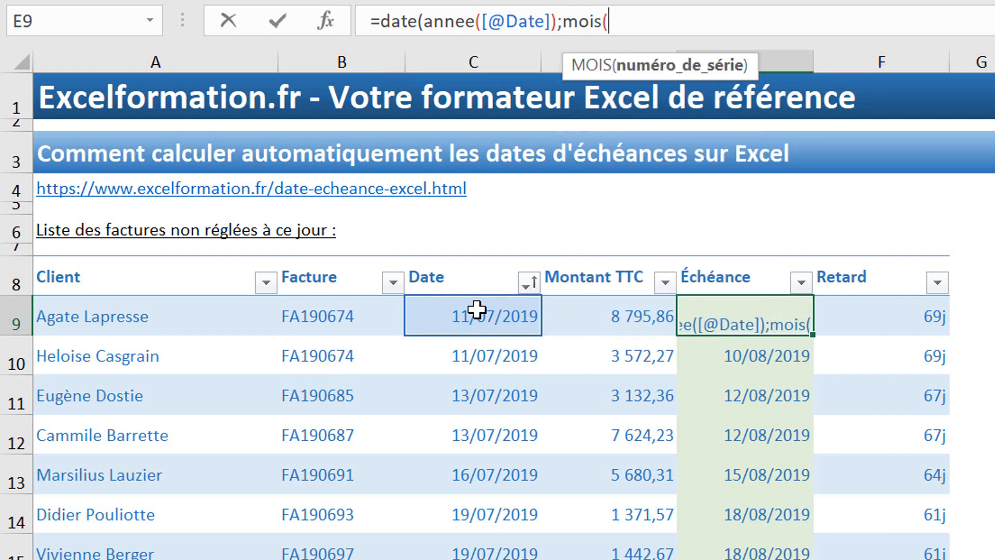
pyautogui.click(477, 309)
pyautogui.write(')')
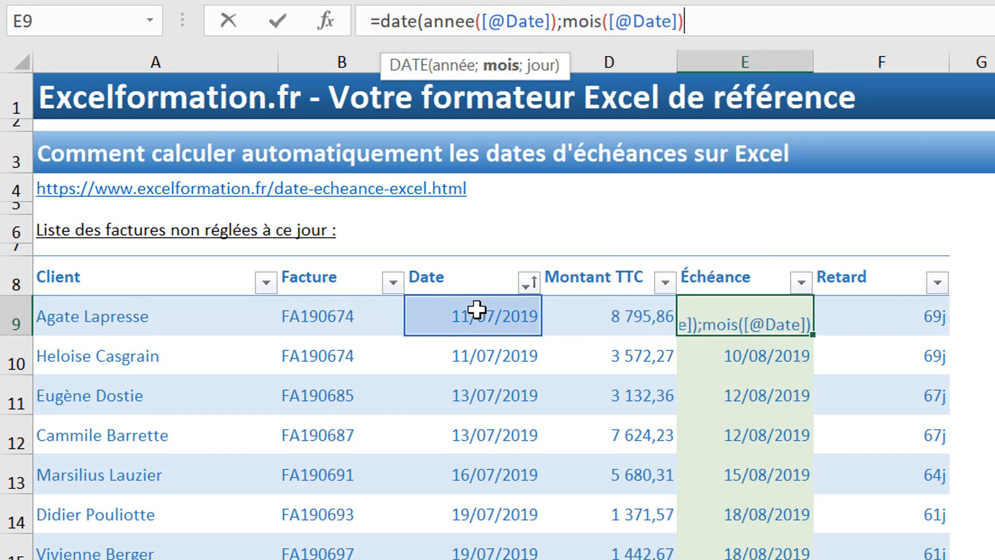
pyautogui.write('+')
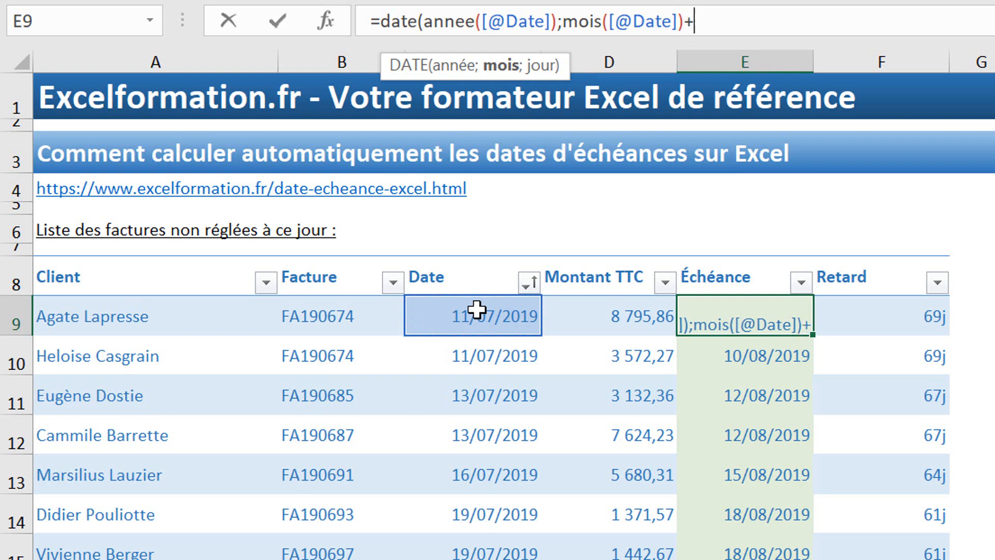
pyautogui.write('1')
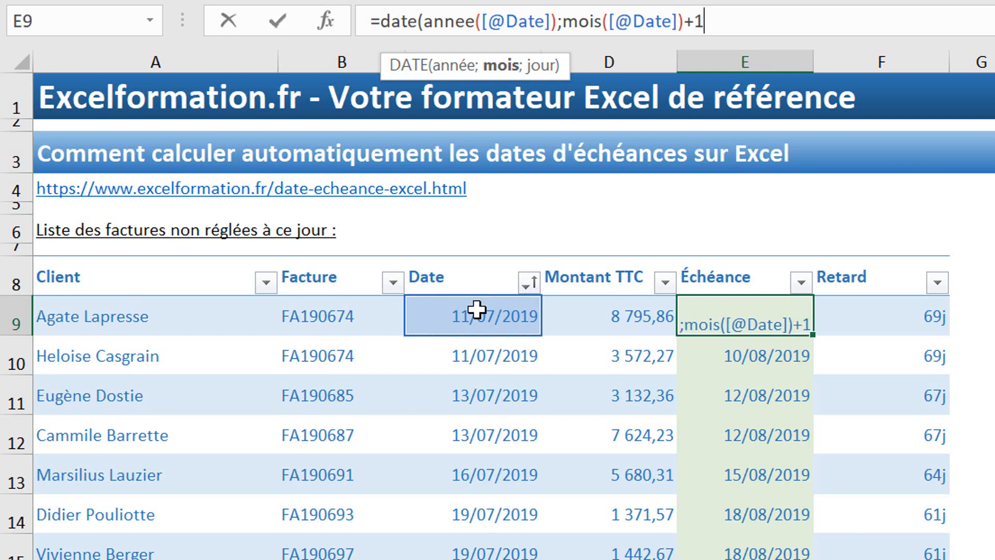
pyautogui.write(';')
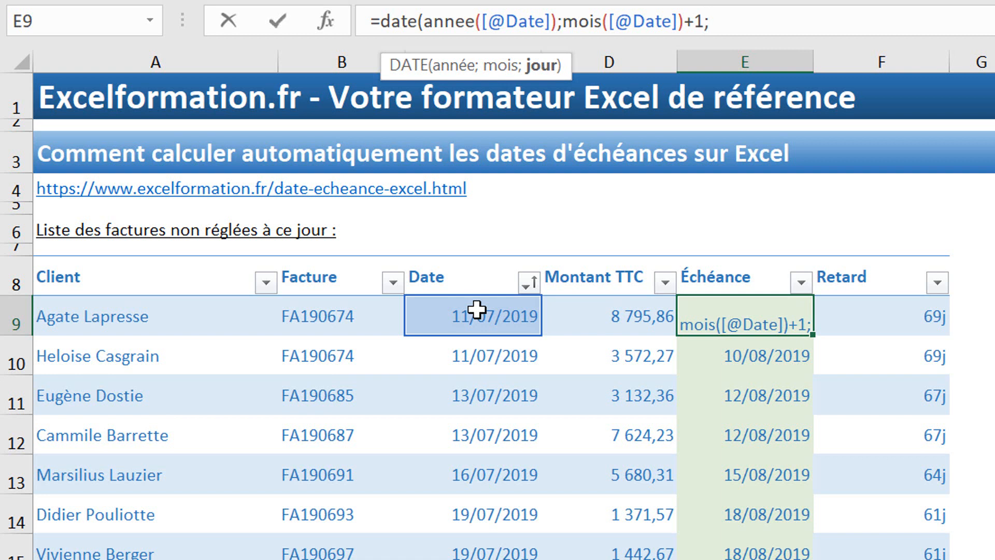
pyautogui.write('jour(')
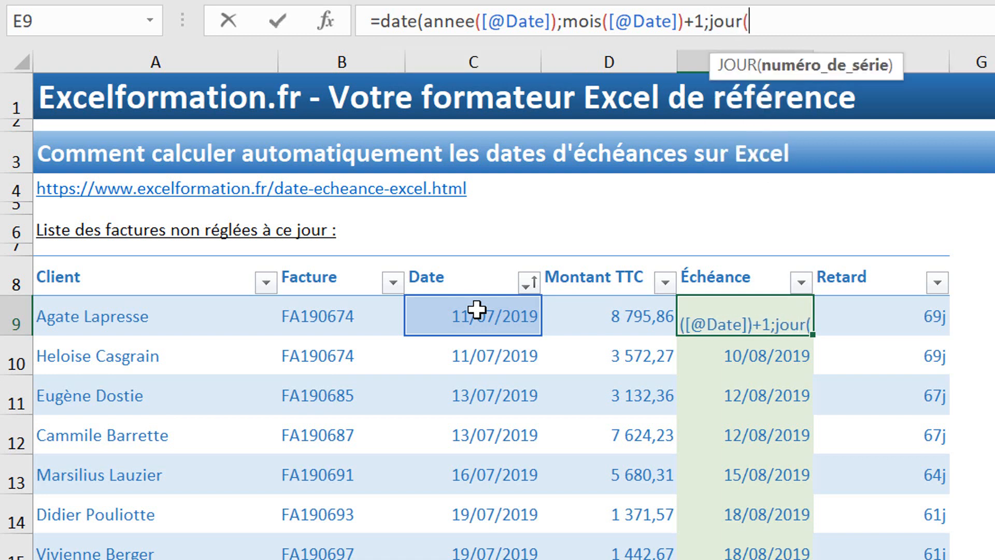
pyautogui.click(451, 310)
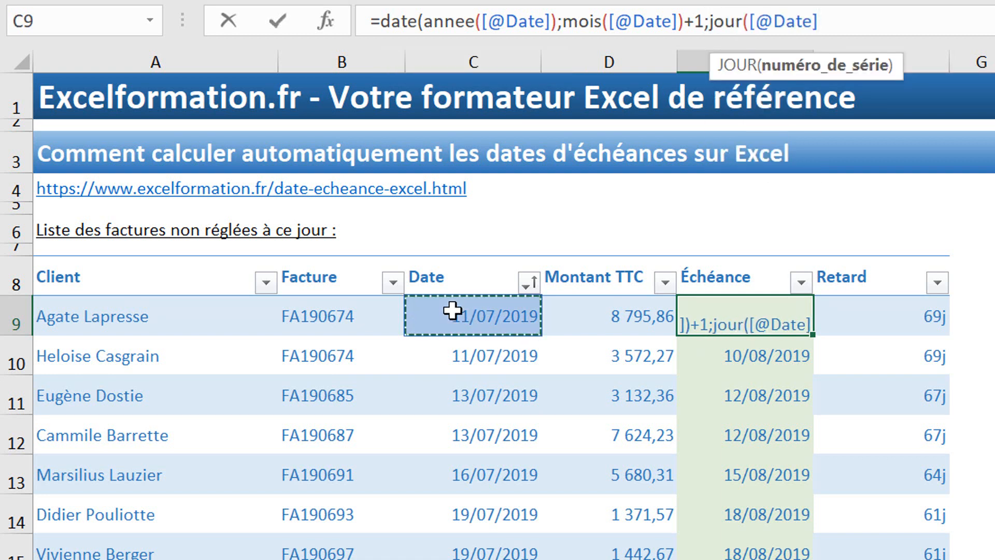
pyautogui.write('))')
pyautogui.press('Return')
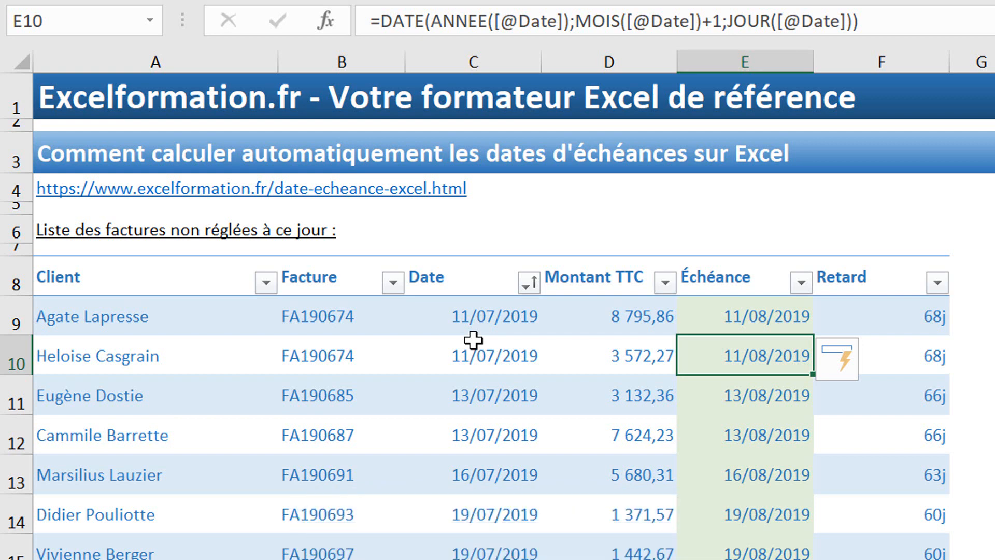
pyautogui.write('=mois')
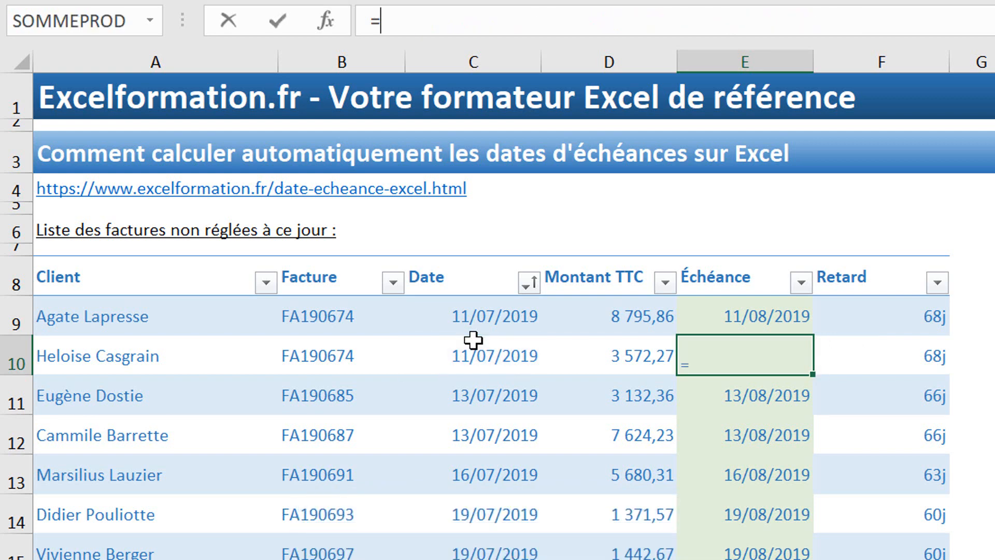
pyautogui.press('Down')
pyautogui.press('Tab')
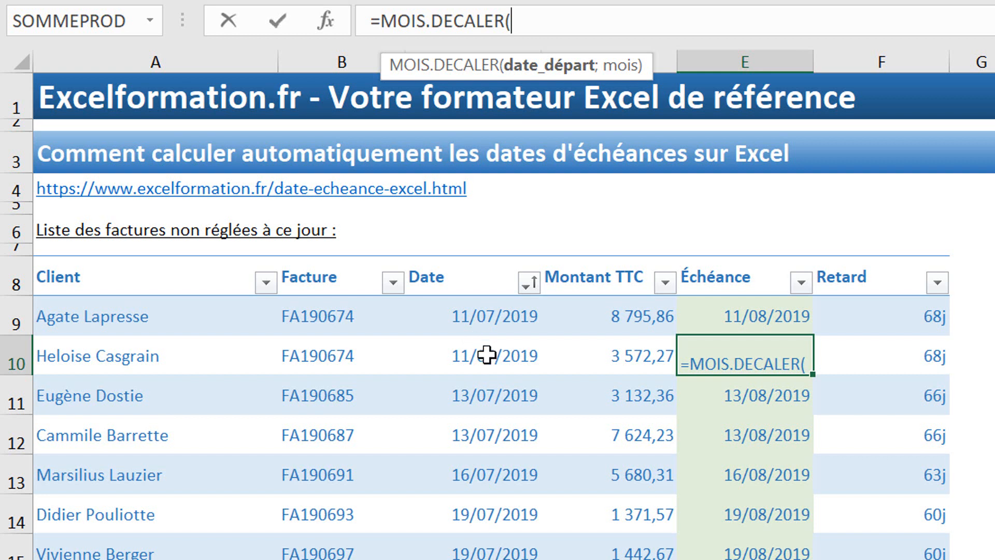
pyautogui.click(487, 356)
pyautogui.write(';')
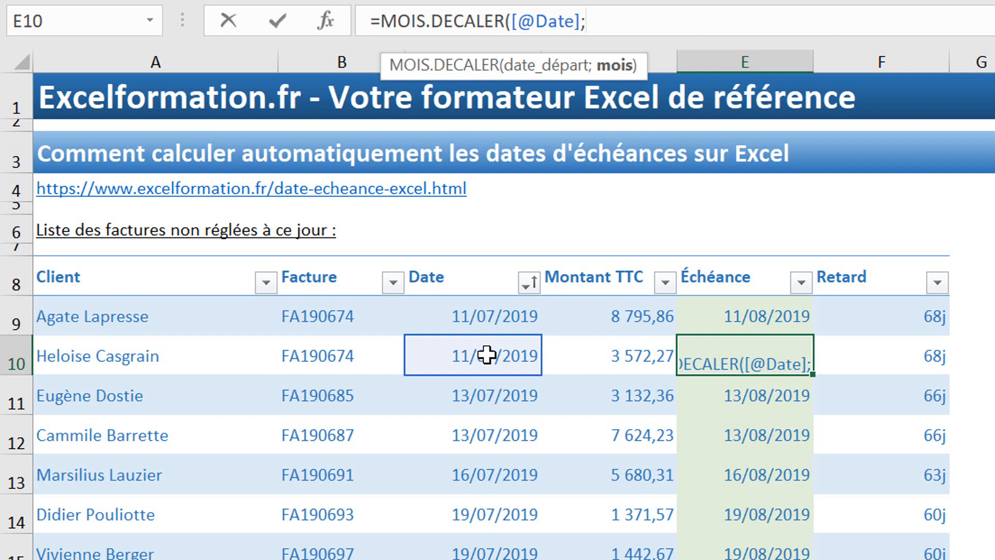
pyautogui.write('1')
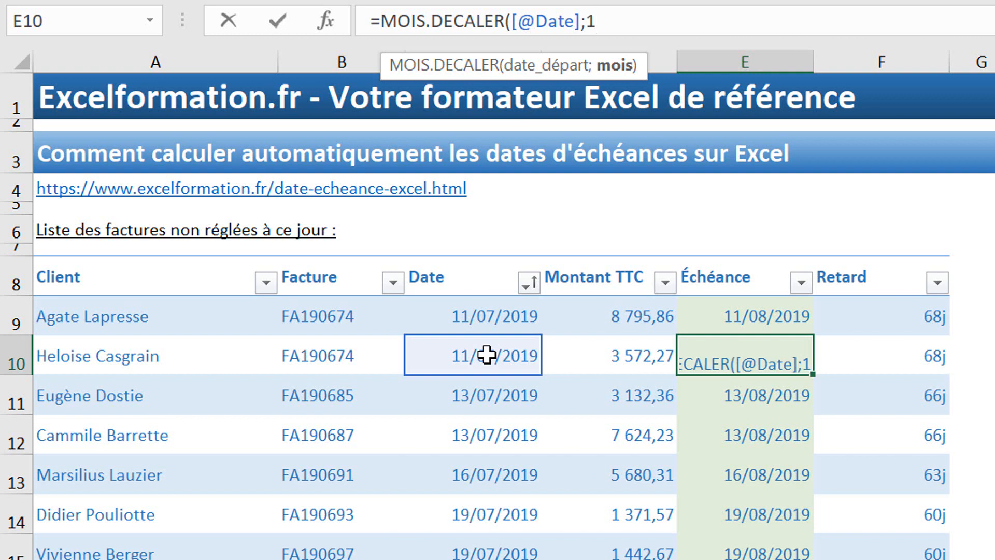
pyautogui.write(')')
pyautogui.press('Return')
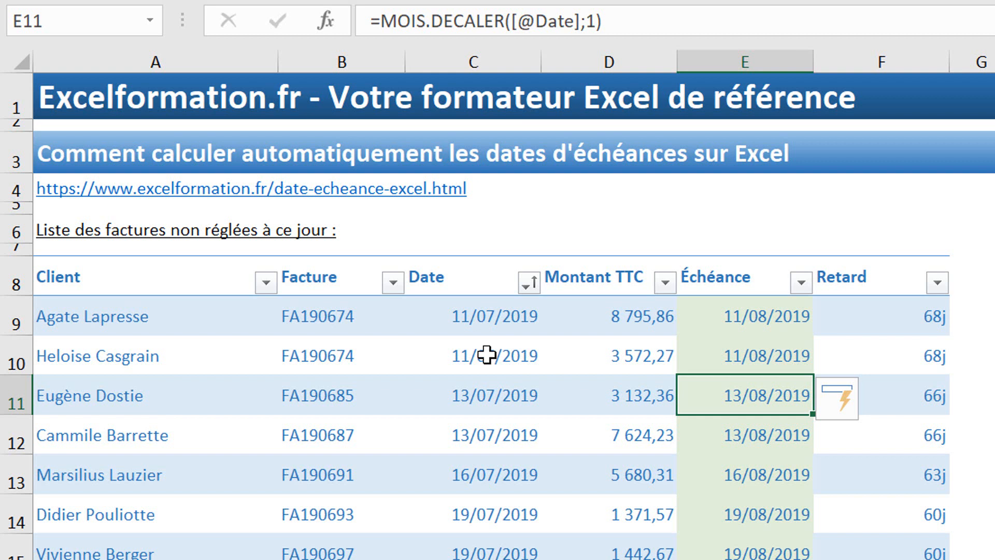
pyautogui.click(769, 313)
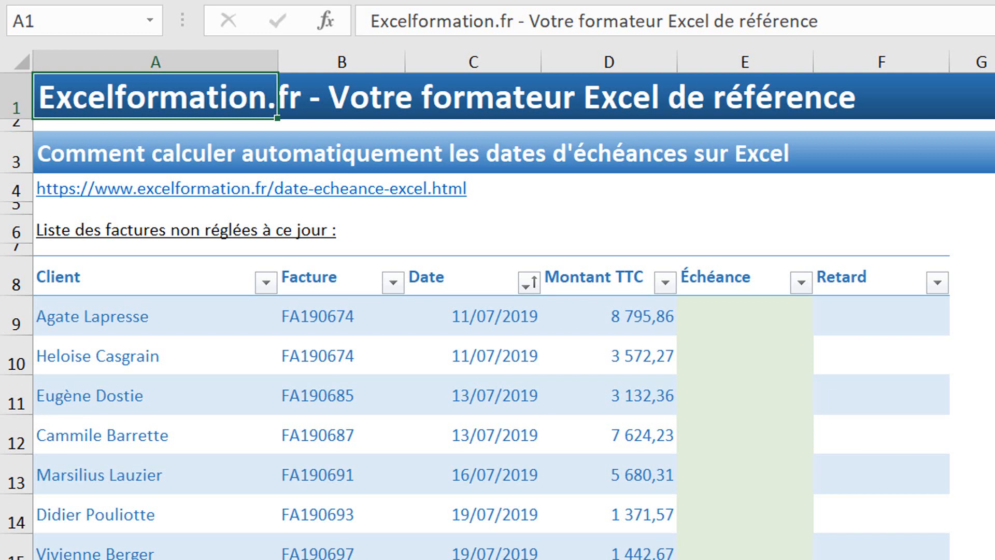
pyautogui.click(760, 314)
pyautogui.write('=FIN.MOIS(')
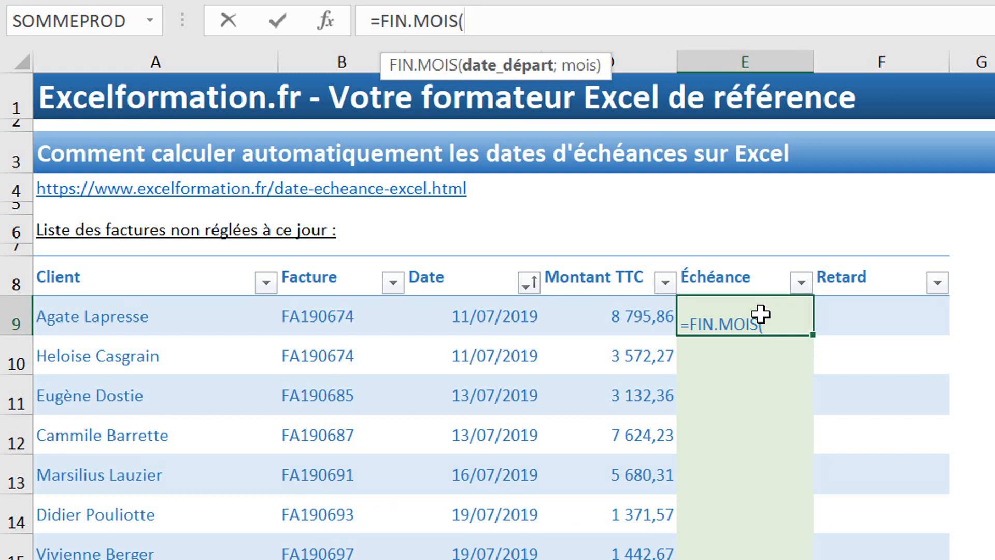
pyautogui.click(480, 311)
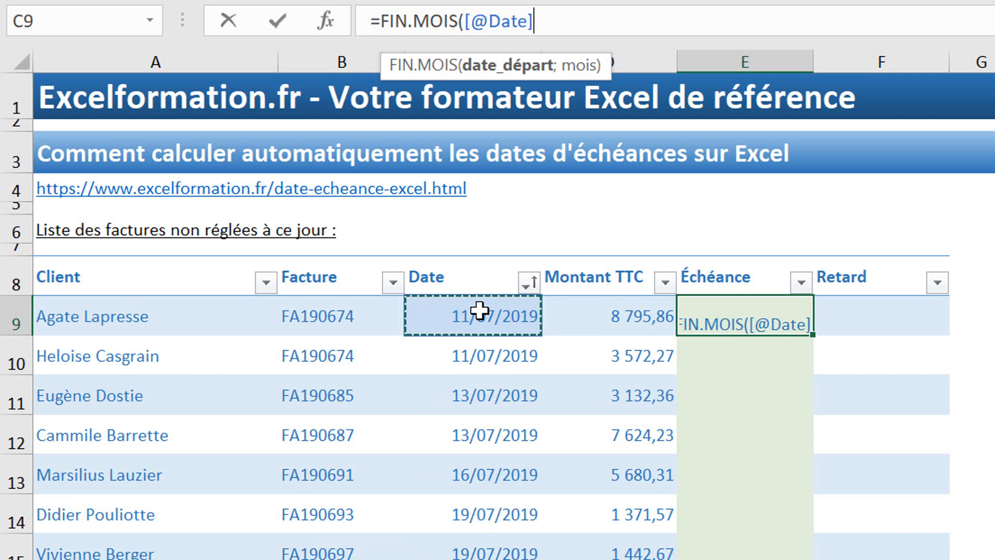
pyautogui.write(';')
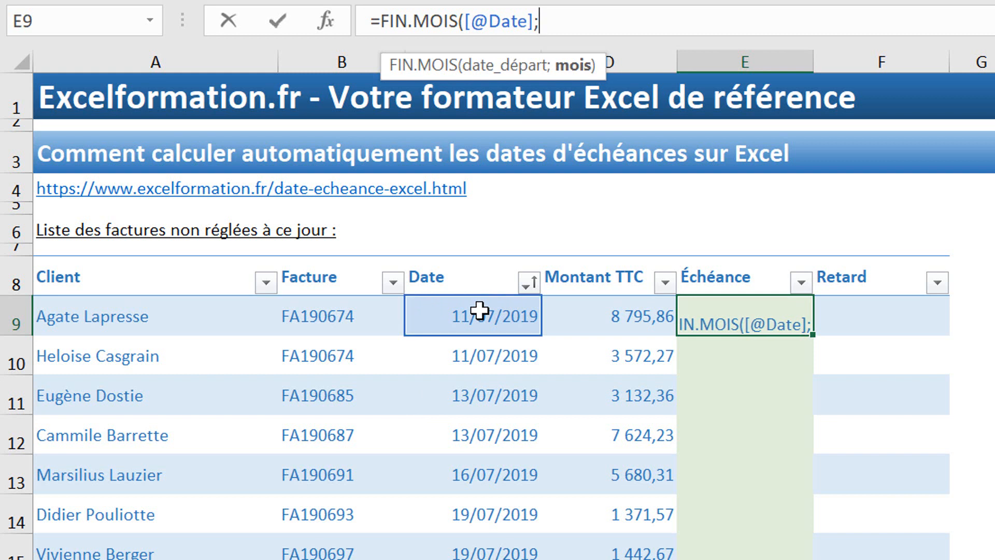
pyautogui.write('1')
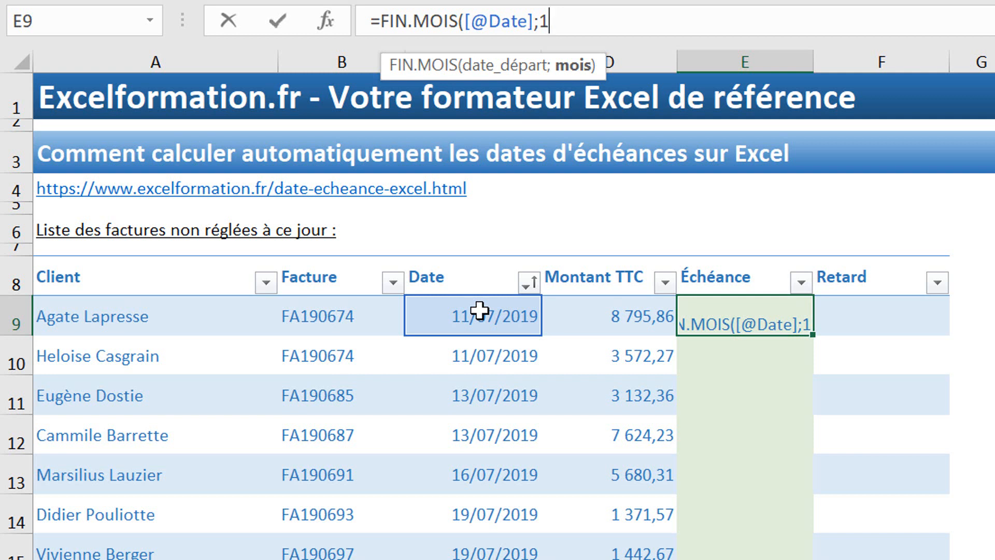
pyautogui.write(')')
pyautogui.click(480, 311)
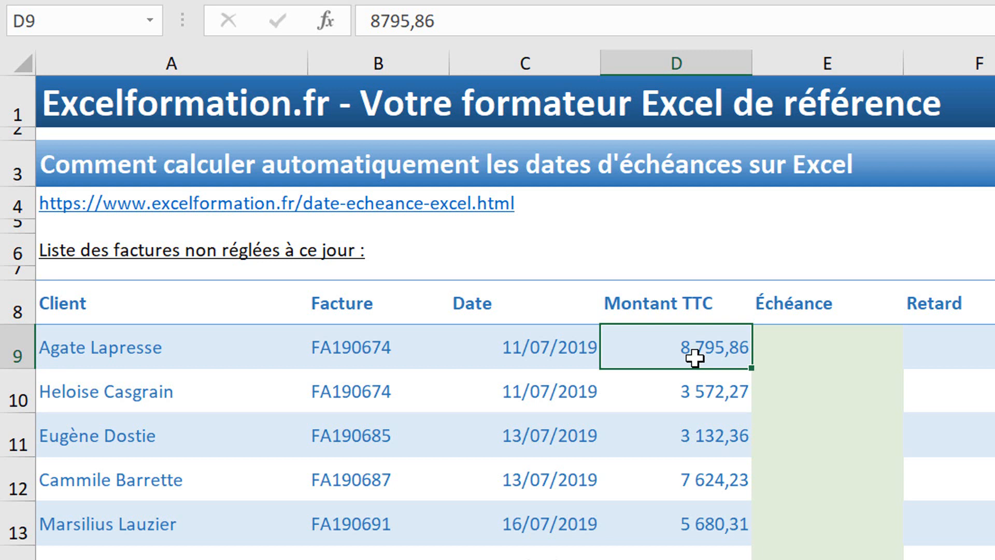
pyautogui.click(793, 345)
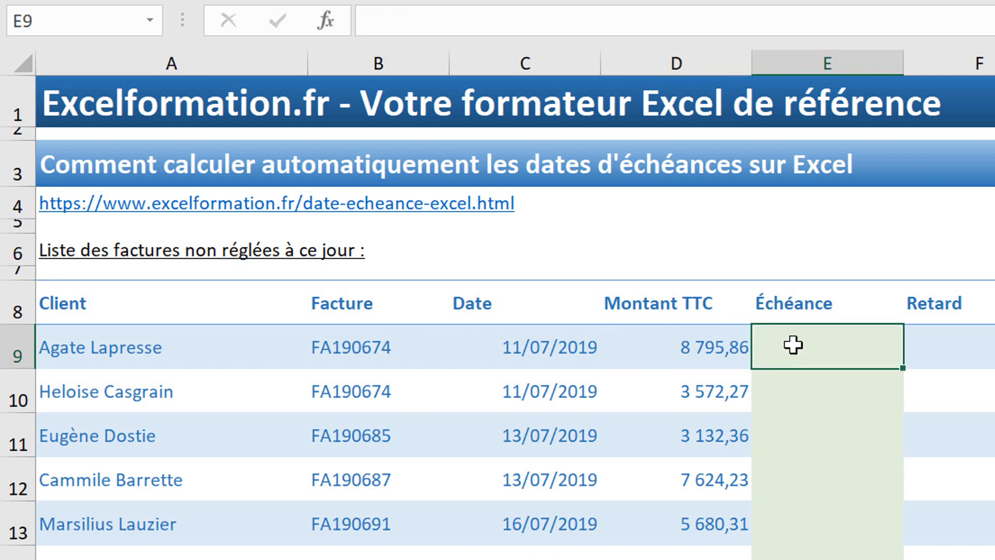
pyautogui.write('=fin')
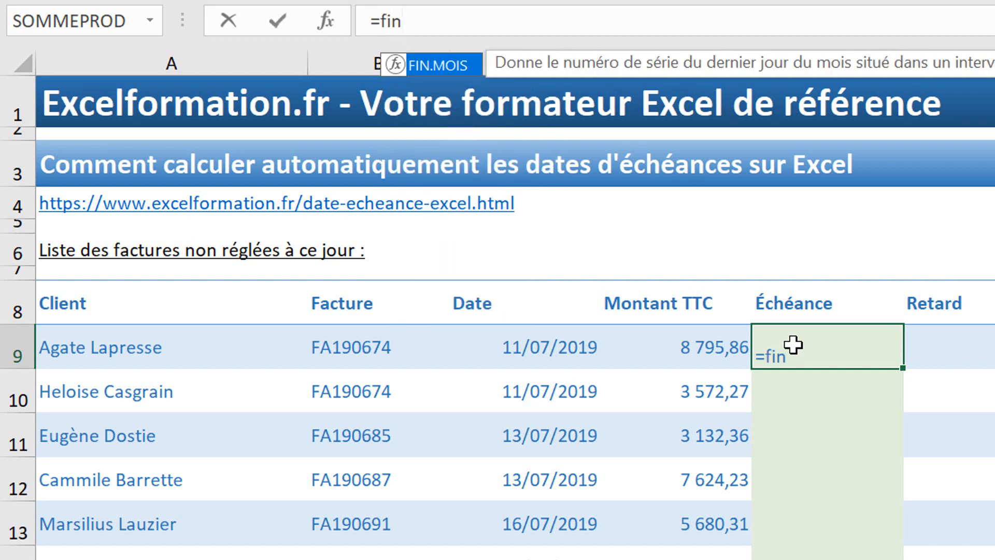
pyautogui.press('Tab')
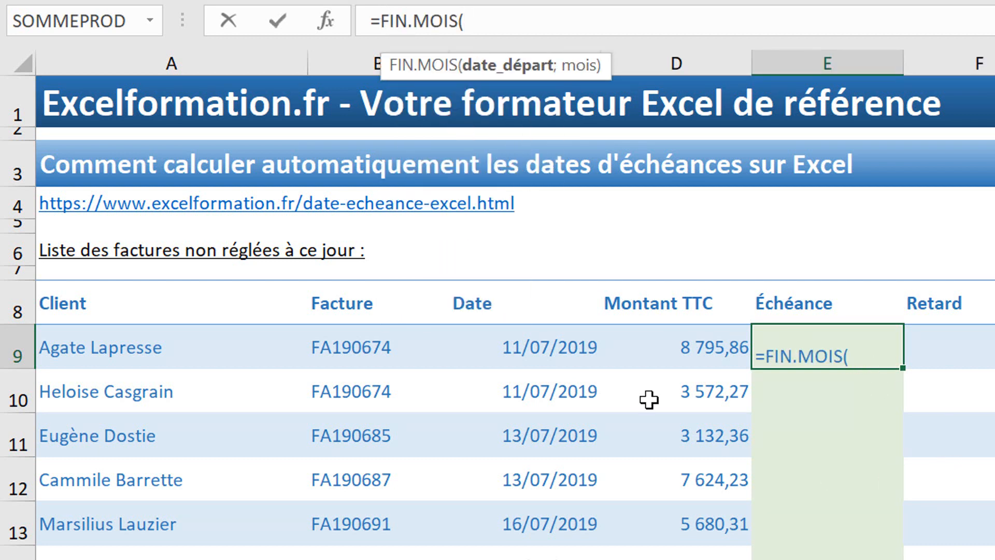
pyautogui.click(521, 344)
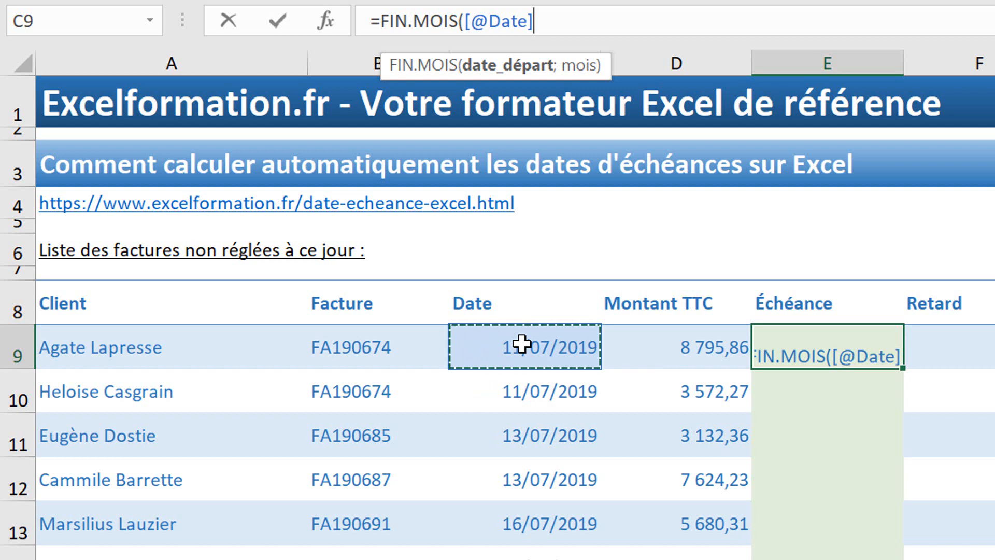
pyautogui.write('+45;')
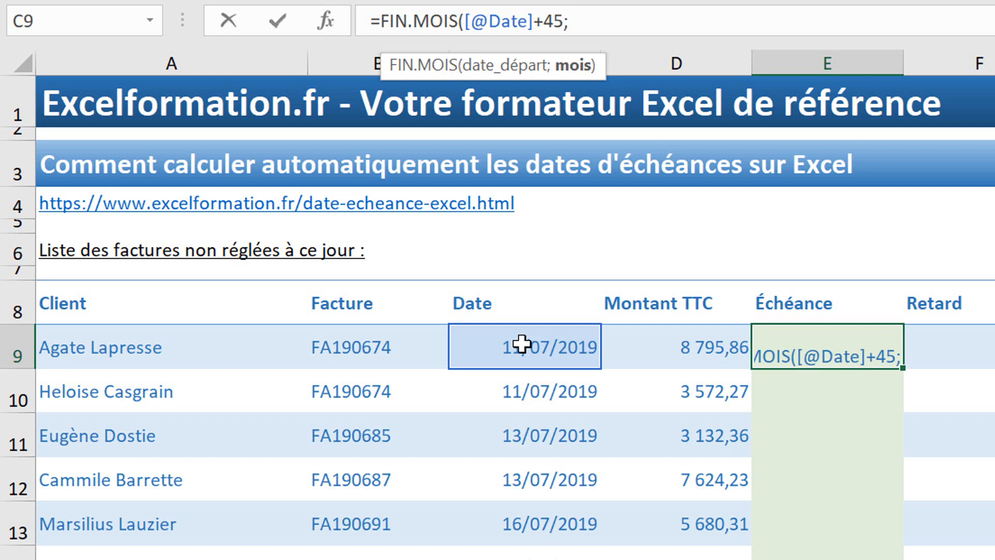
pyautogui.write('0')
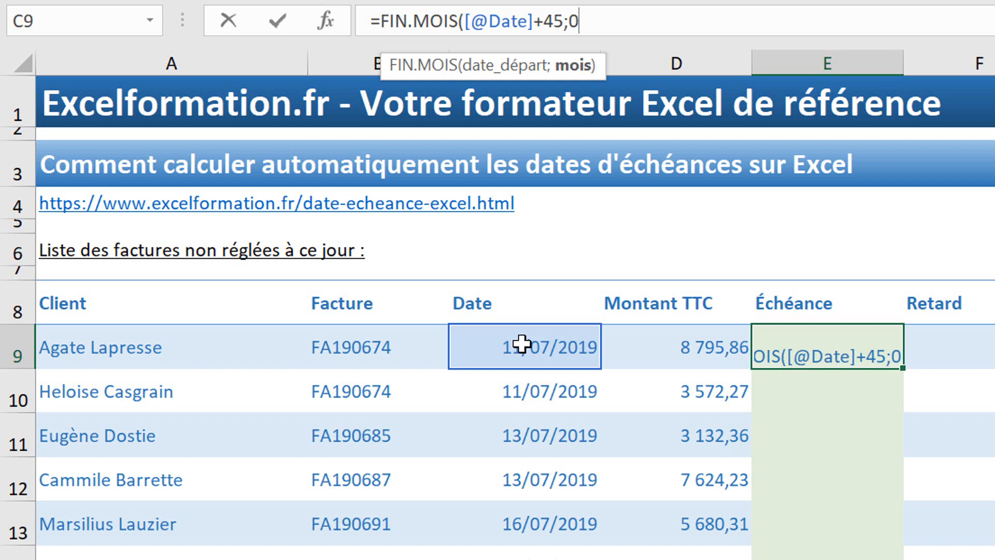
pyautogui.write(')')
pyautogui.press('Return')
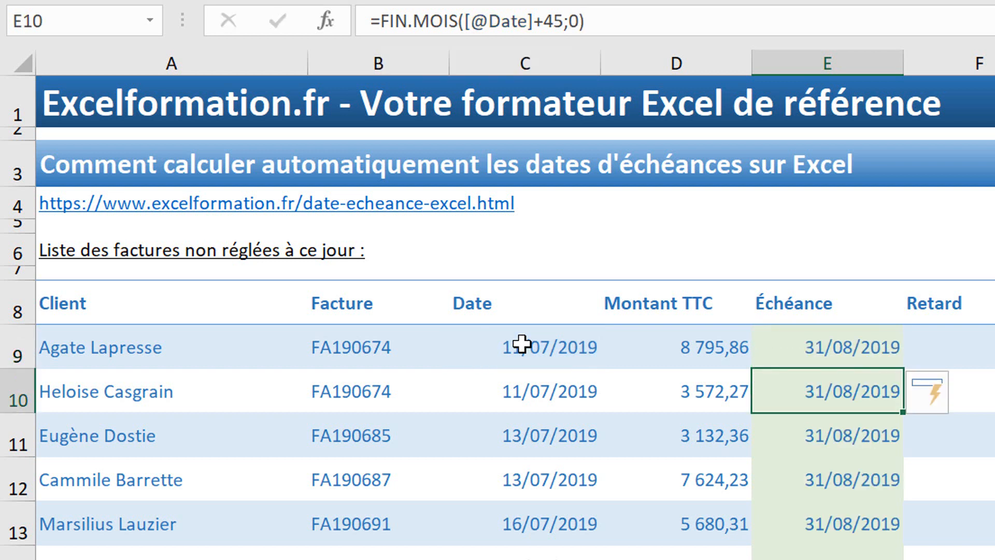
pyautogui.click(548, 557)
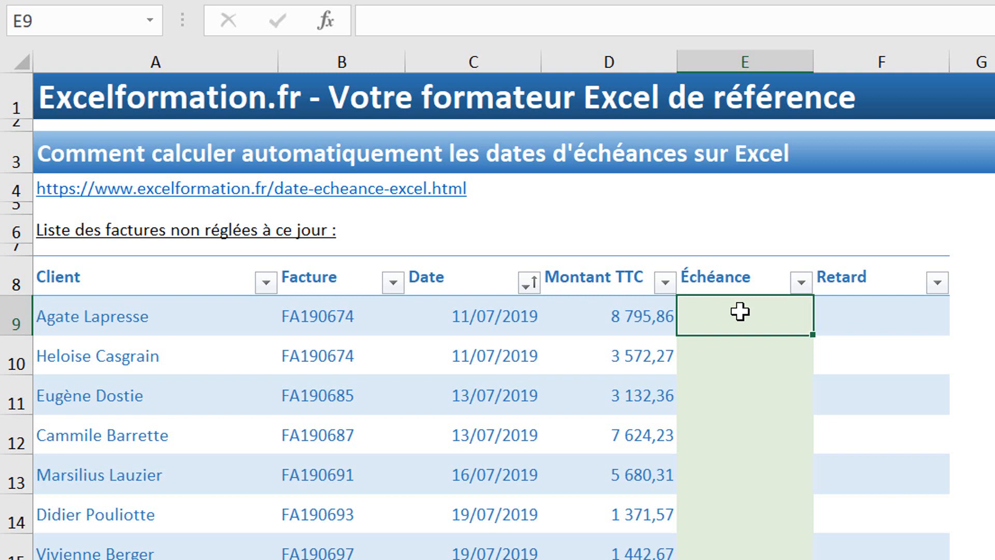
pyautogui.write('=')
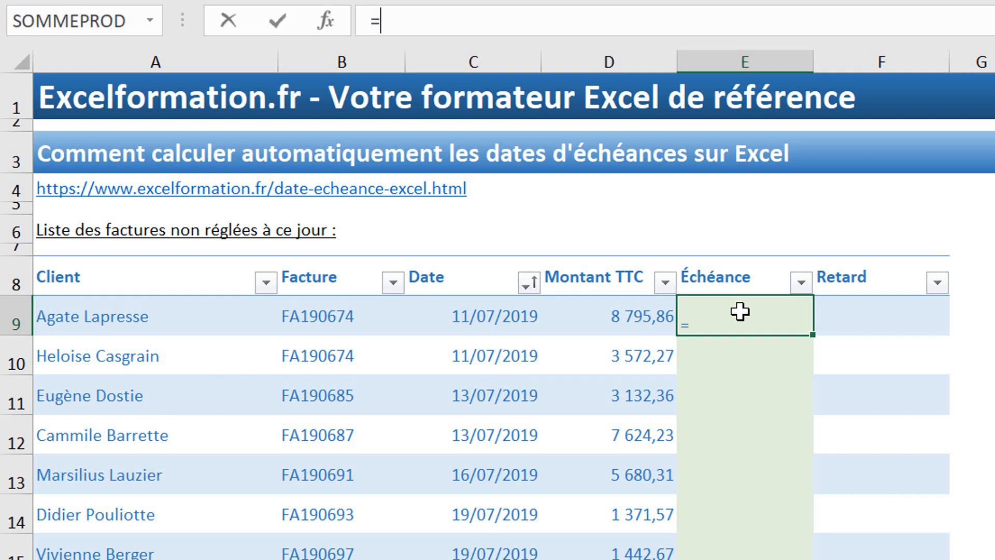
pyautogui.write('date')
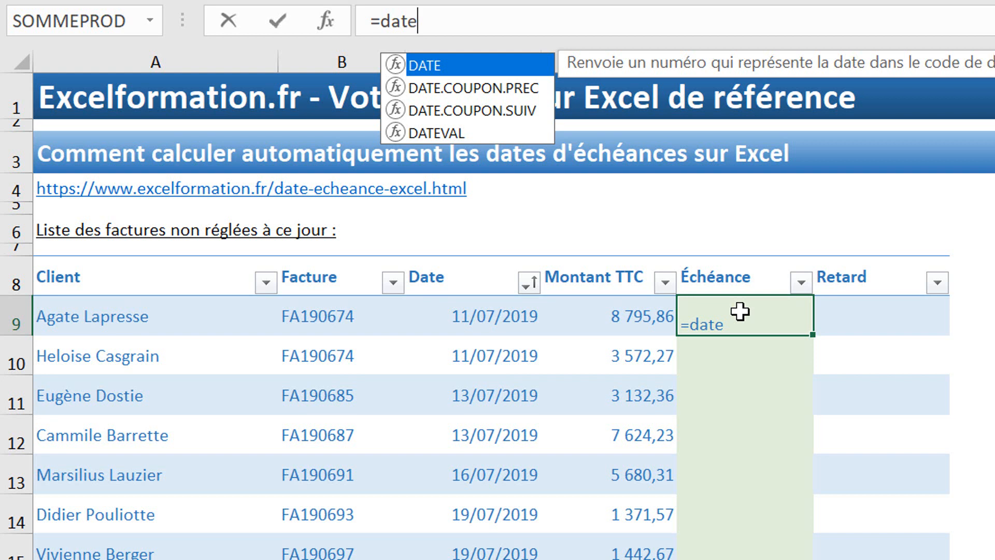
pyautogui.write('(anne')
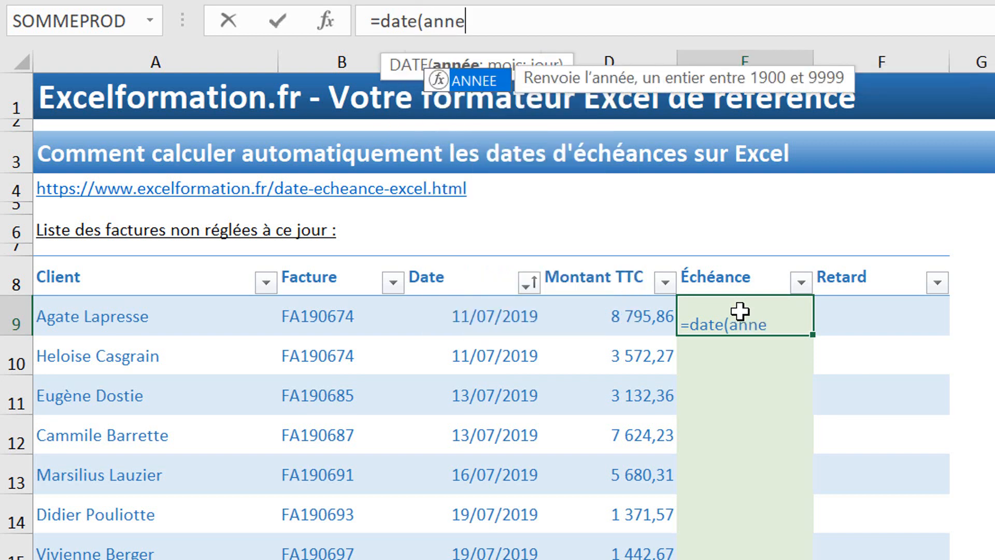
pyautogui.write('e(')
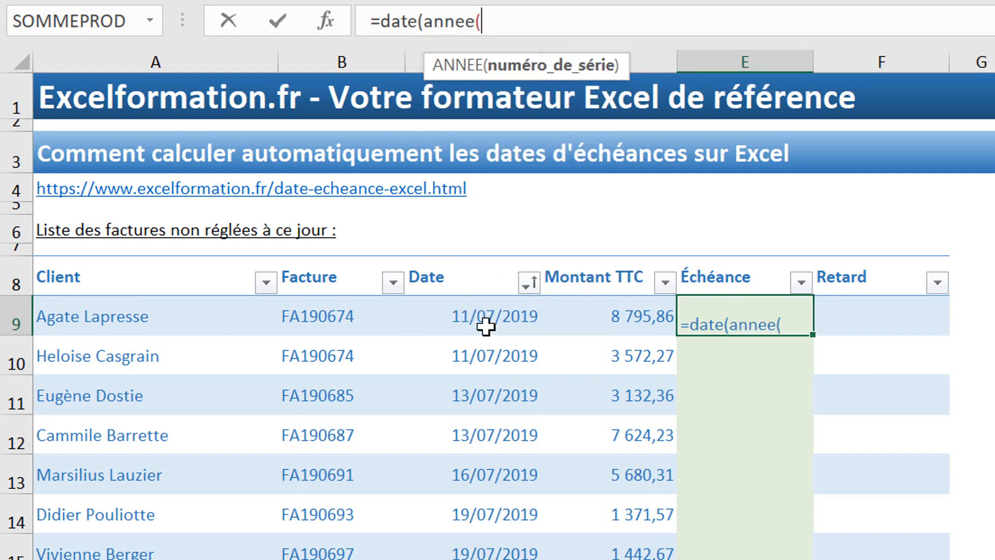
pyautogui.click(485, 326)
pyautogui.write(');')
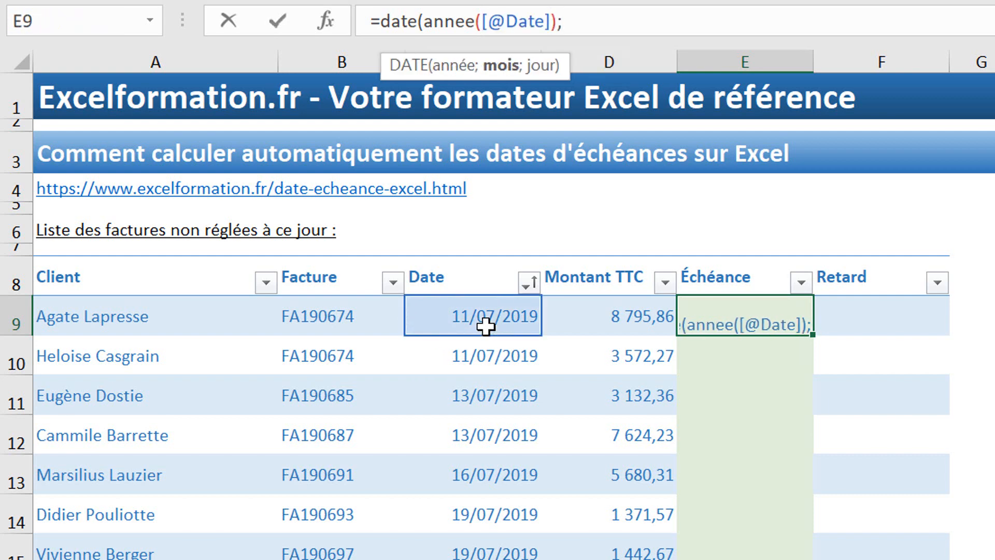
pyautogui.write('mois(')
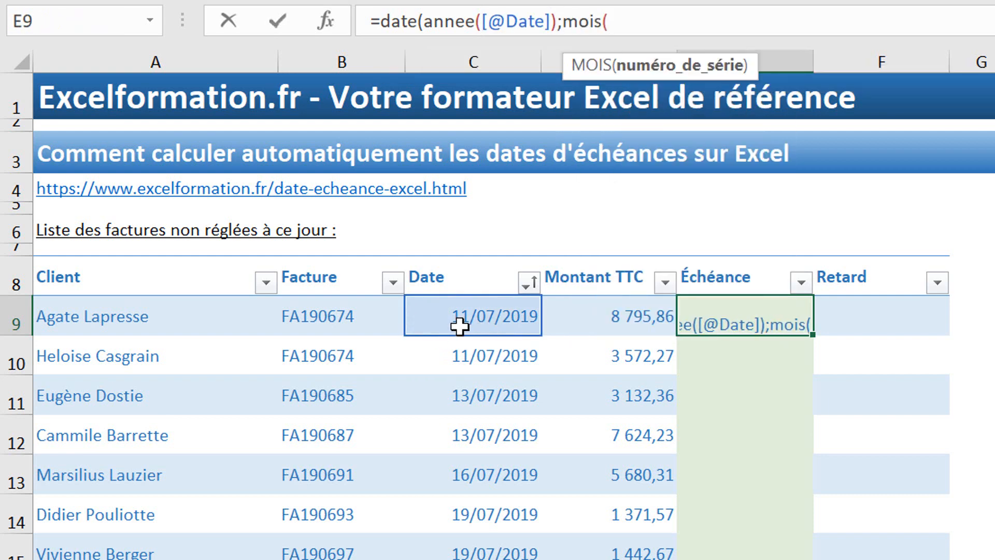
pyautogui.click(473, 318)
pyautogui.write(')')
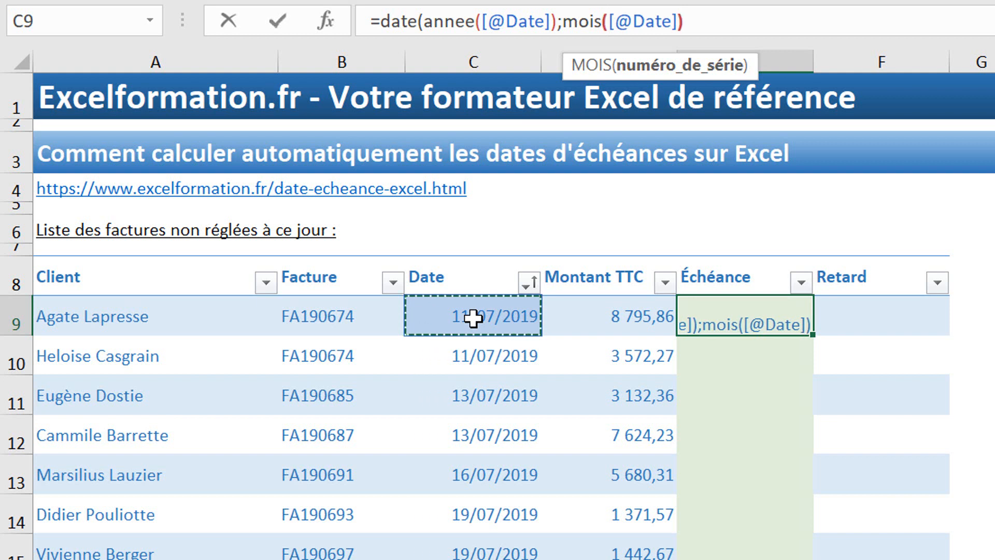
pyautogui.write('+1;')
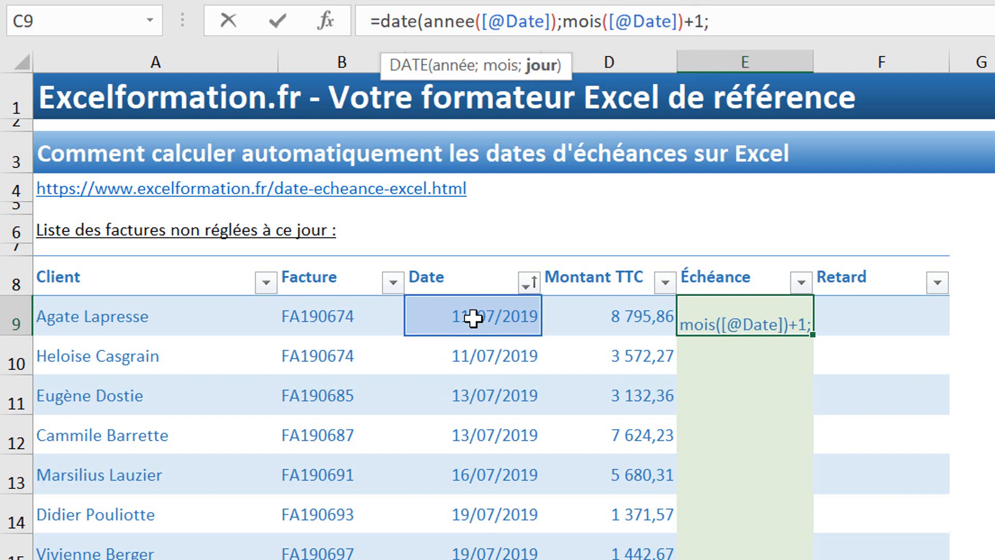
pyautogui.write('15')
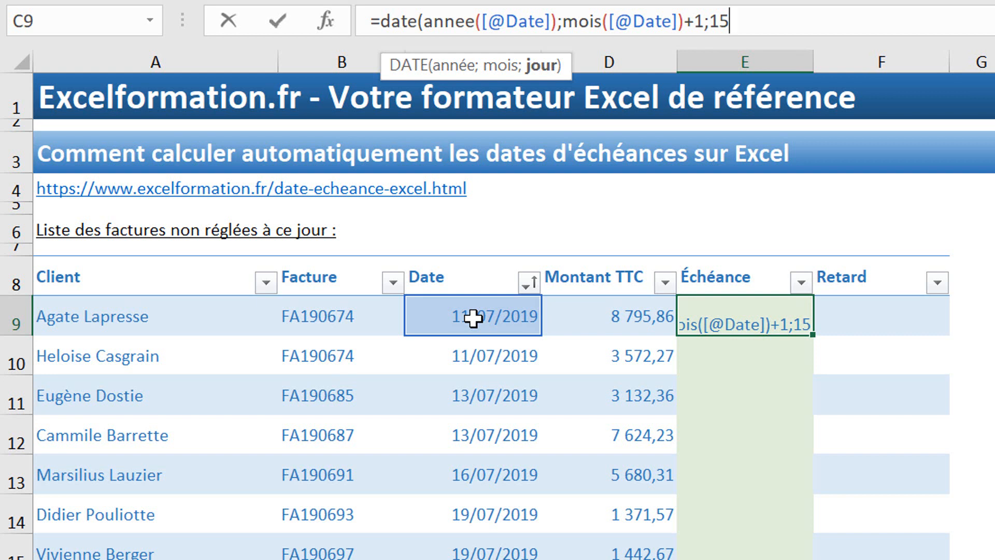
pyautogui.write(')')
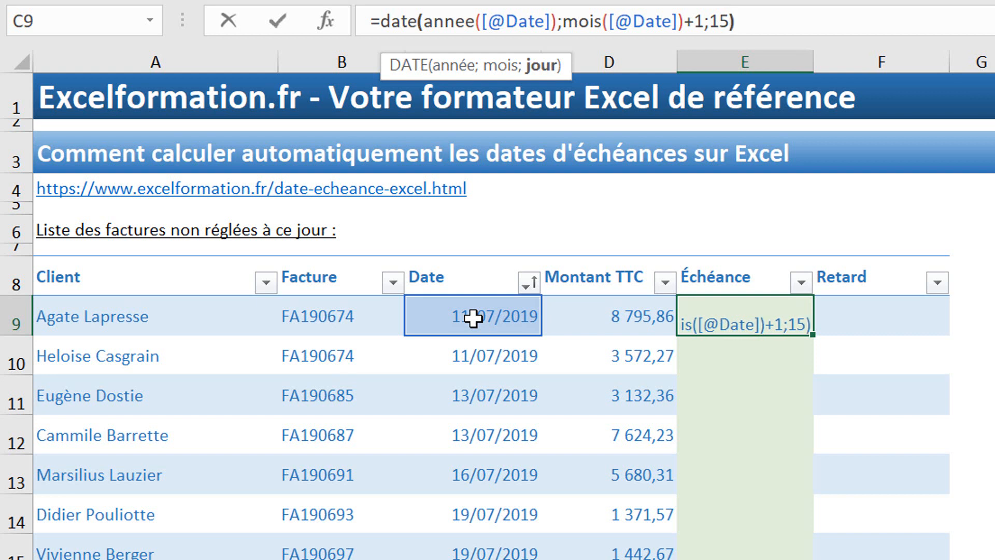
pyautogui.press('Return')
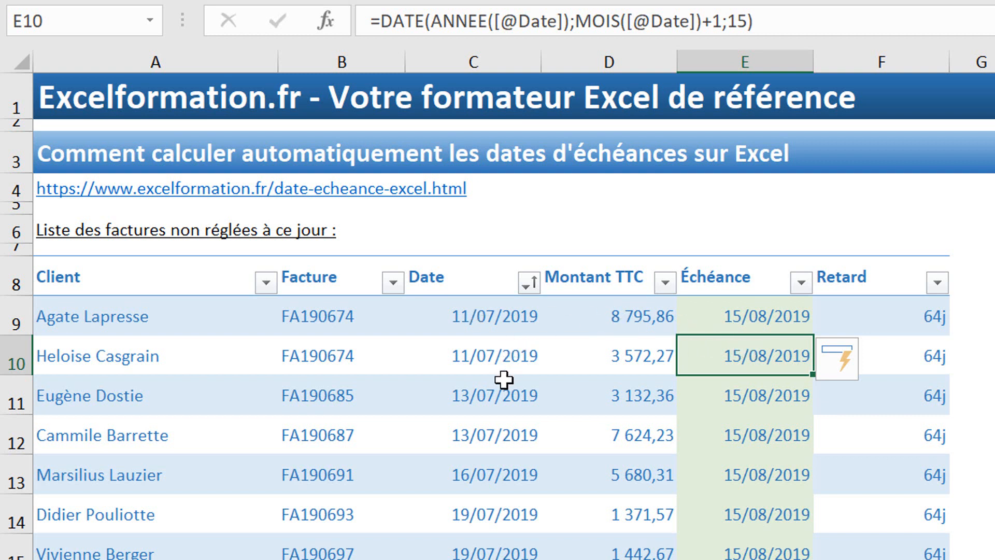
pyautogui.write('=')
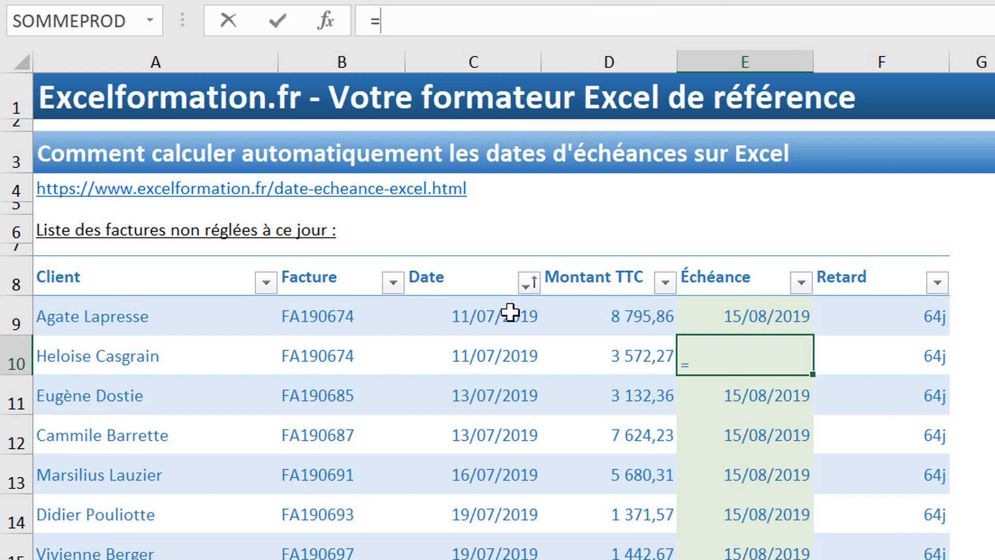
pyautogui.write('fin.')
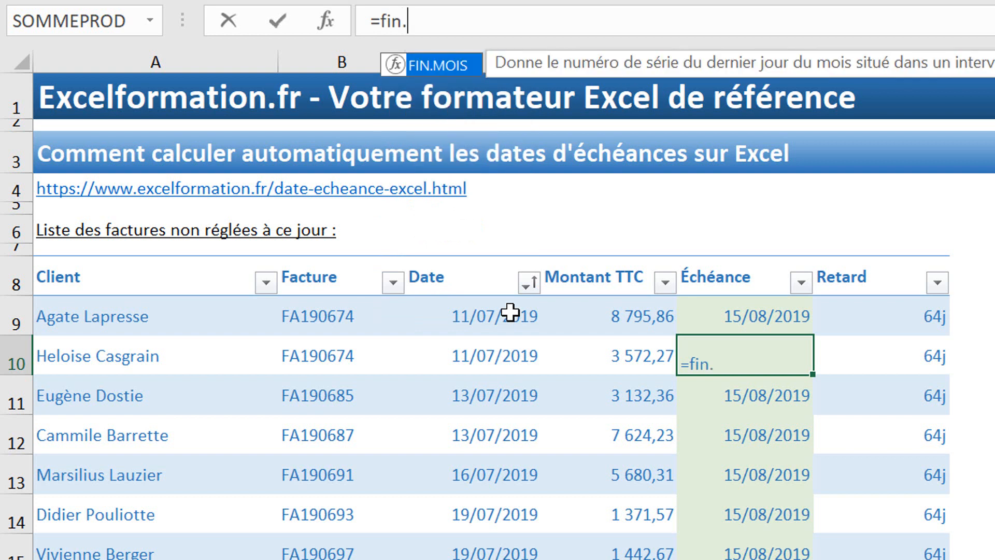
pyautogui.press('Tab')
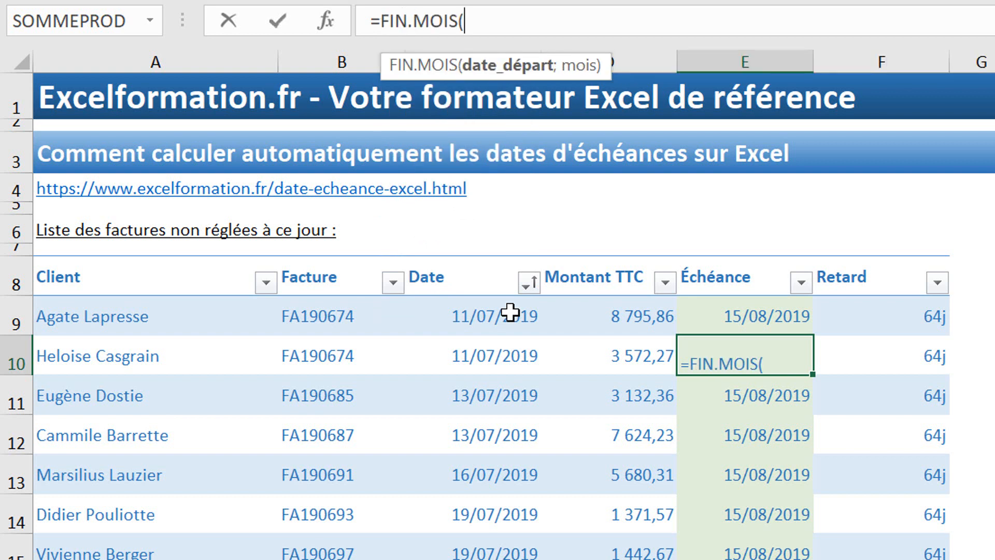
pyautogui.click(483, 356)
pyautogui.write(';')
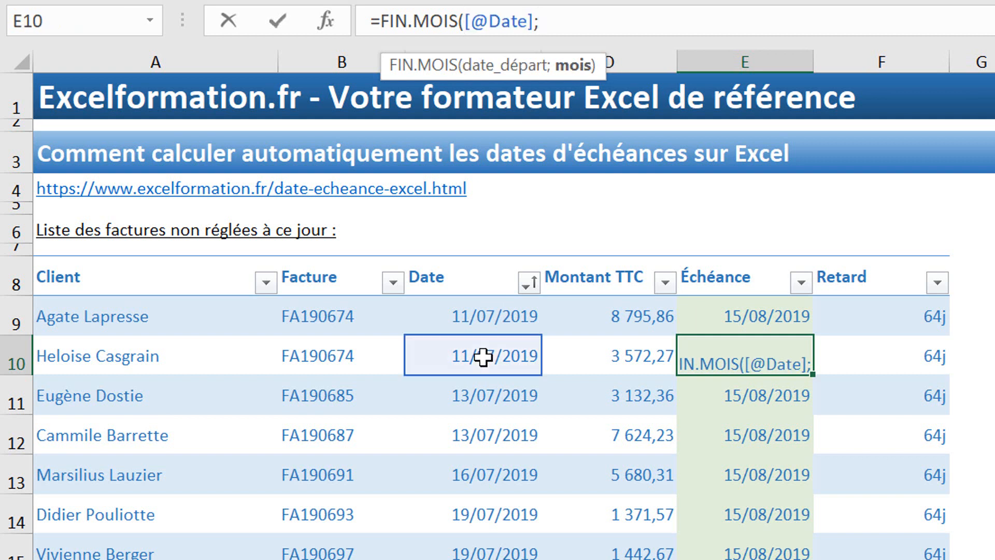
pyautogui.write('0')
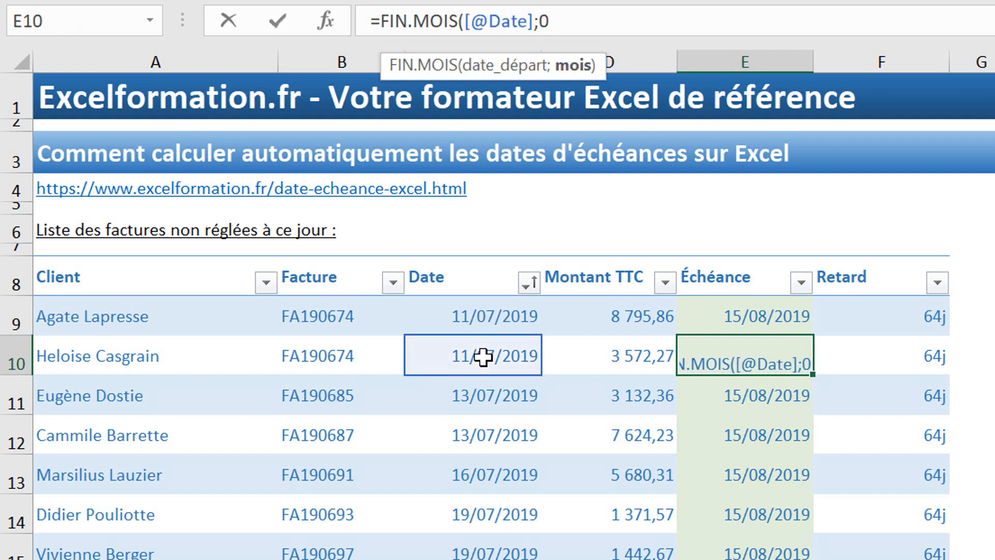
pyautogui.write(')')
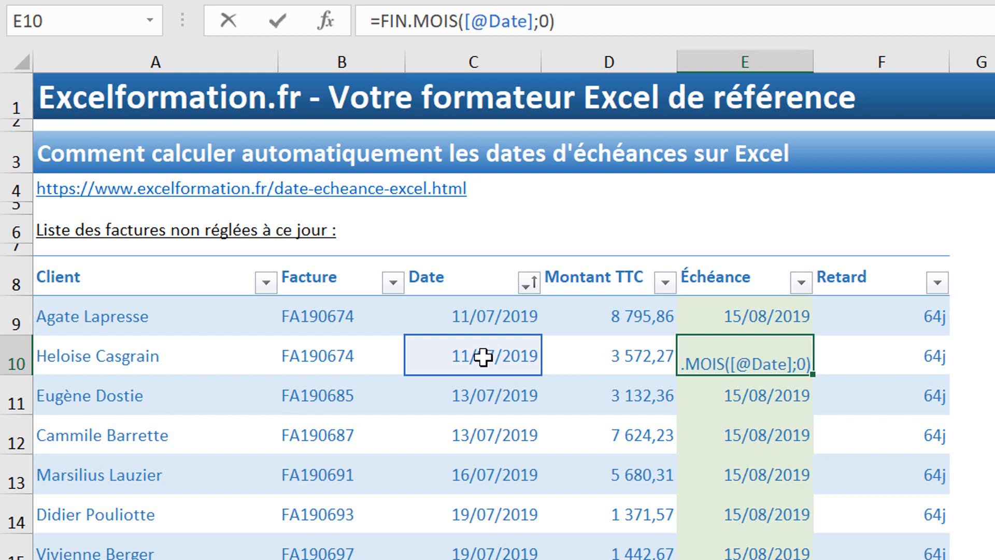
pyautogui.write('+')
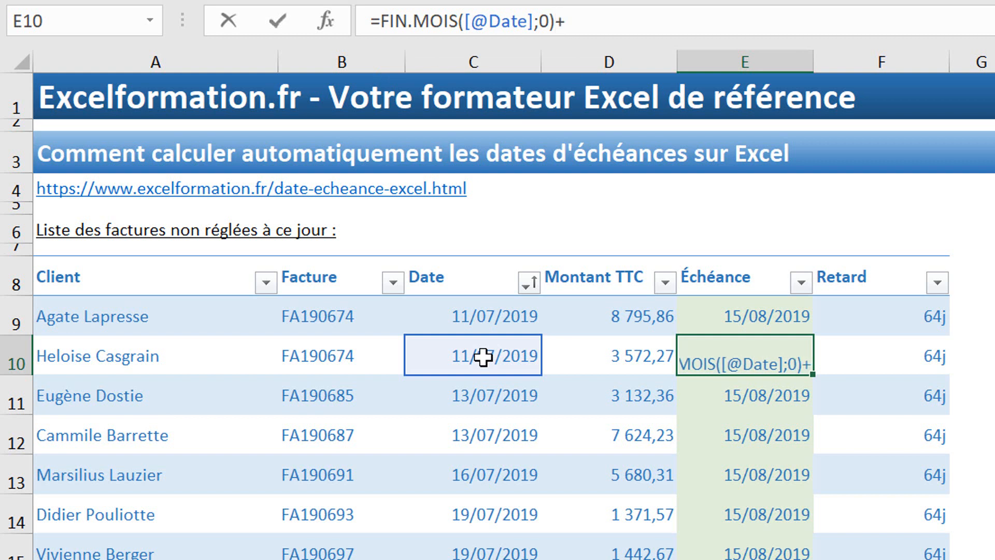
pyautogui.write('15')
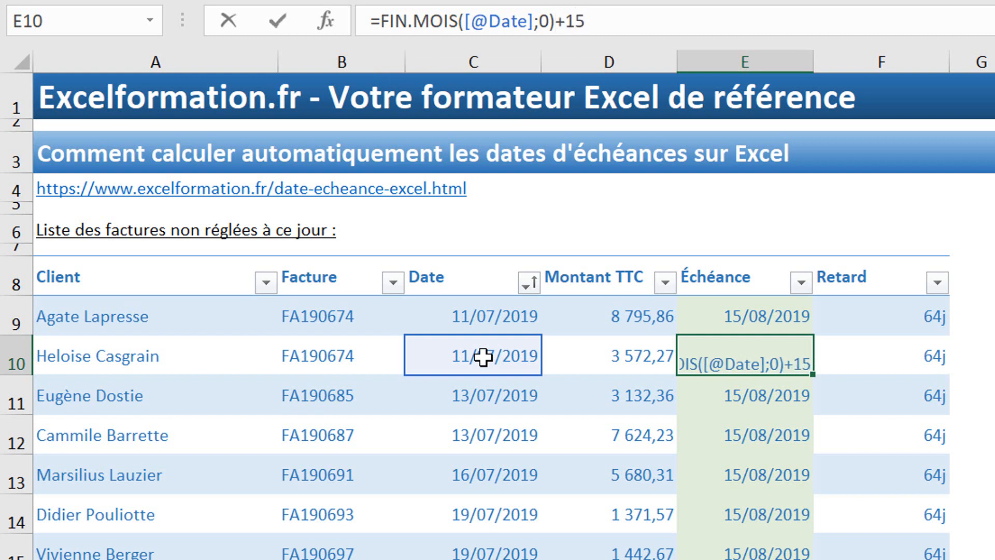
pyautogui.press('Return')
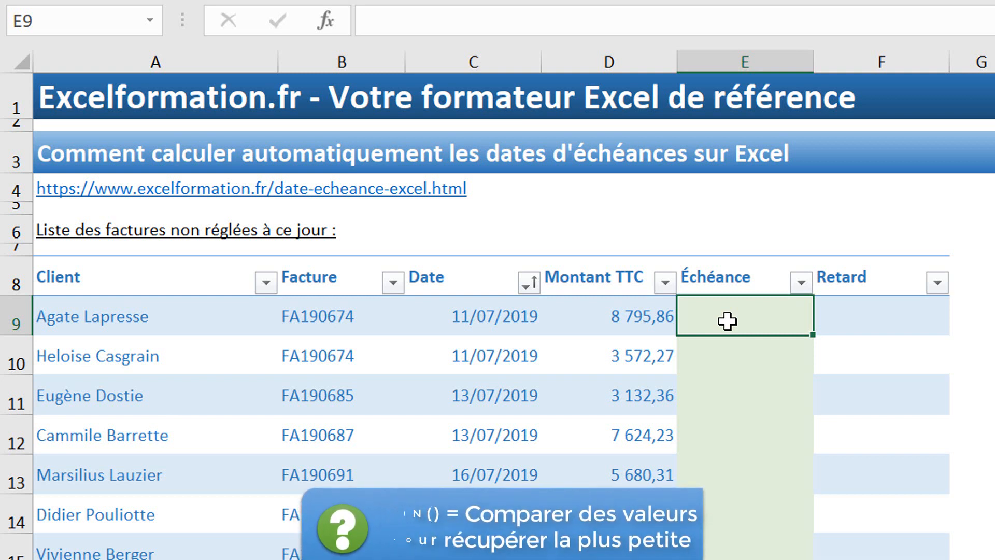
pyautogui.write('=min(')
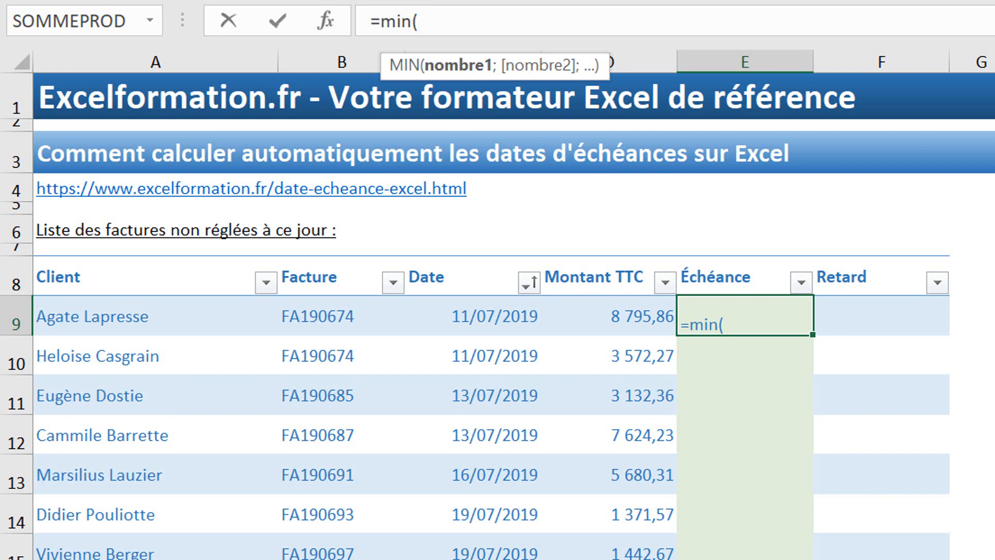
pyautogui.write('fin.mi')
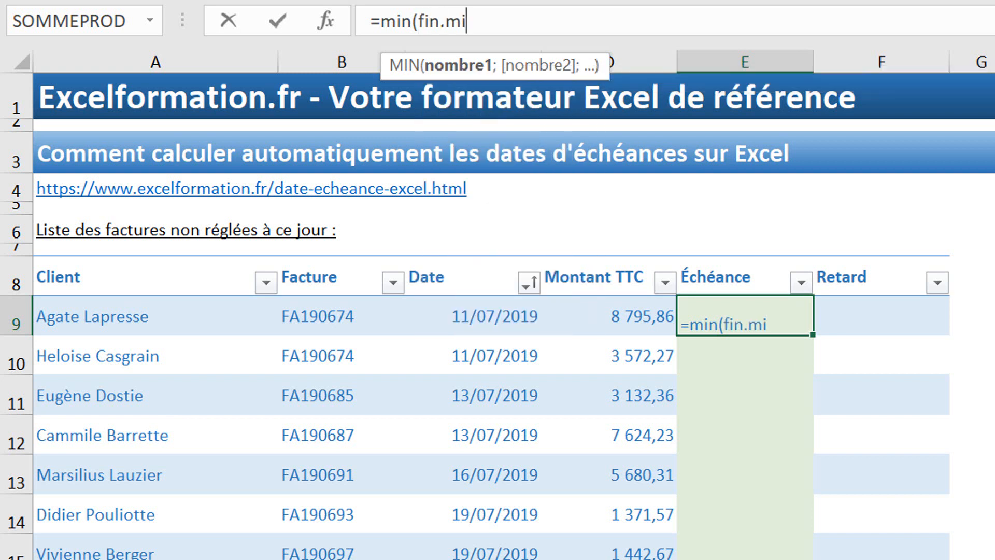
pyautogui.press('Tab')
pyautogui.click(455, 320)
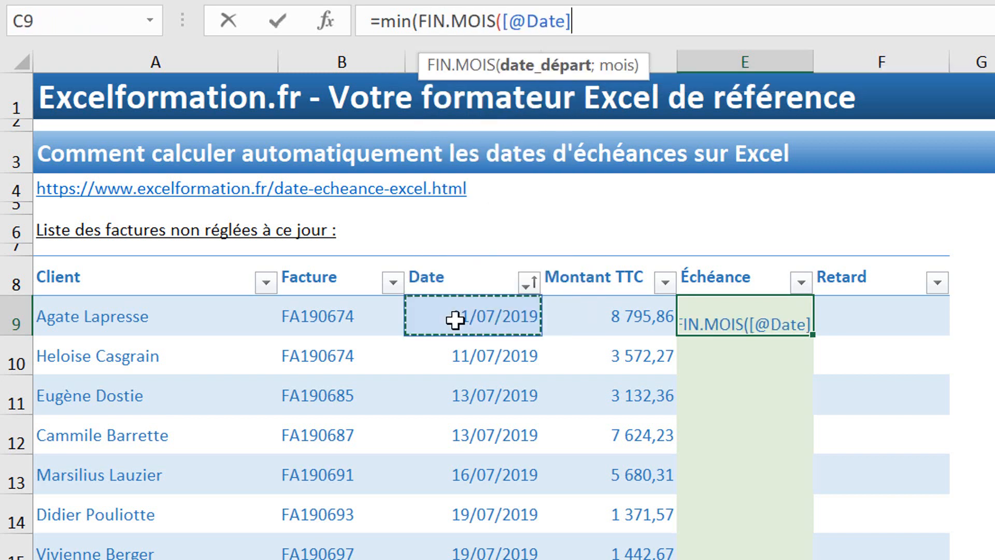
pyautogui.write('+')
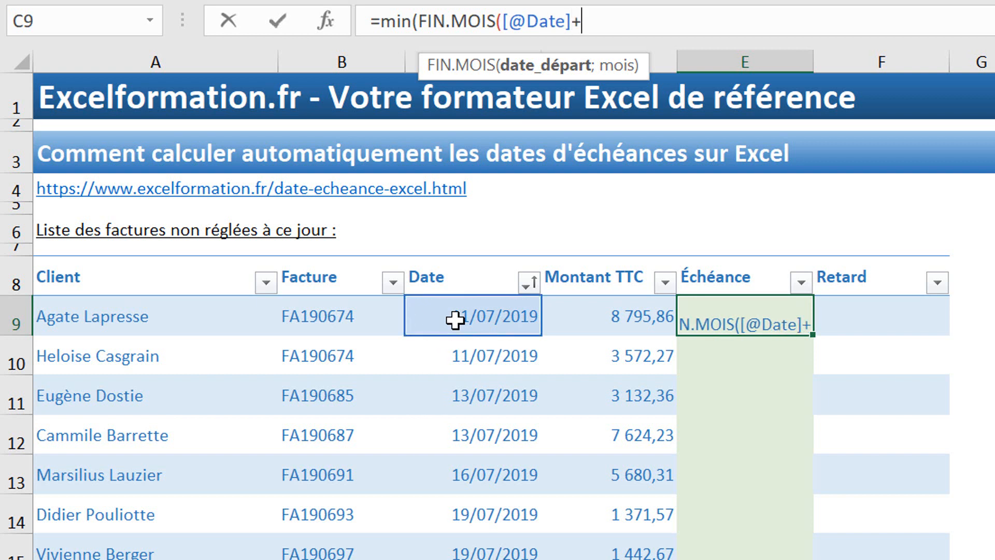
pyautogui.write('45;')
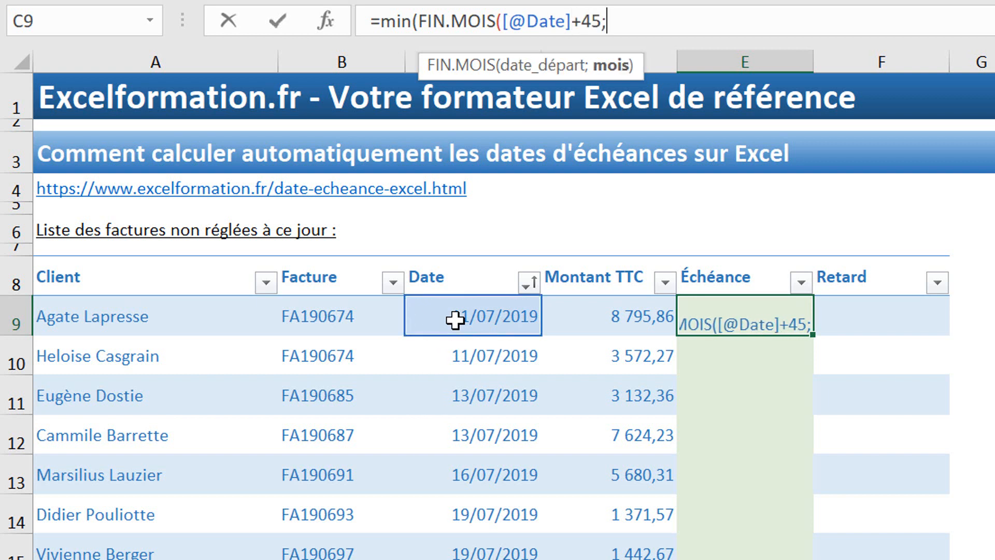
pyautogui.write('0')
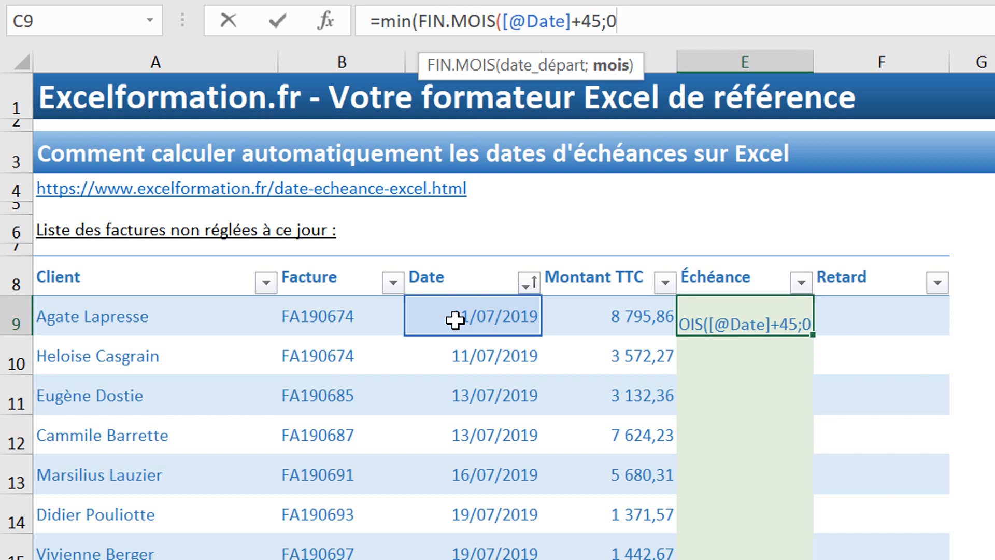
pyautogui.write(');')
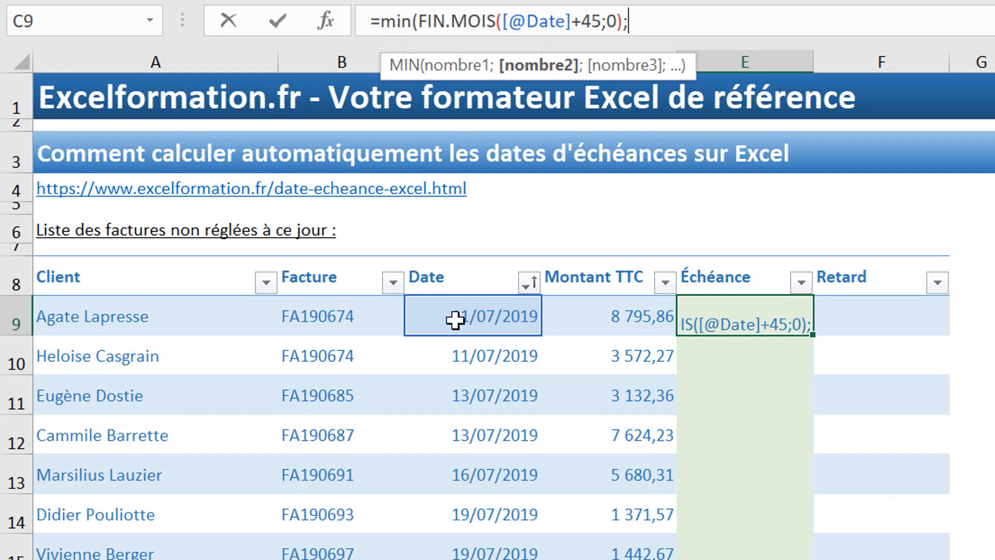
pyautogui.write('mois')
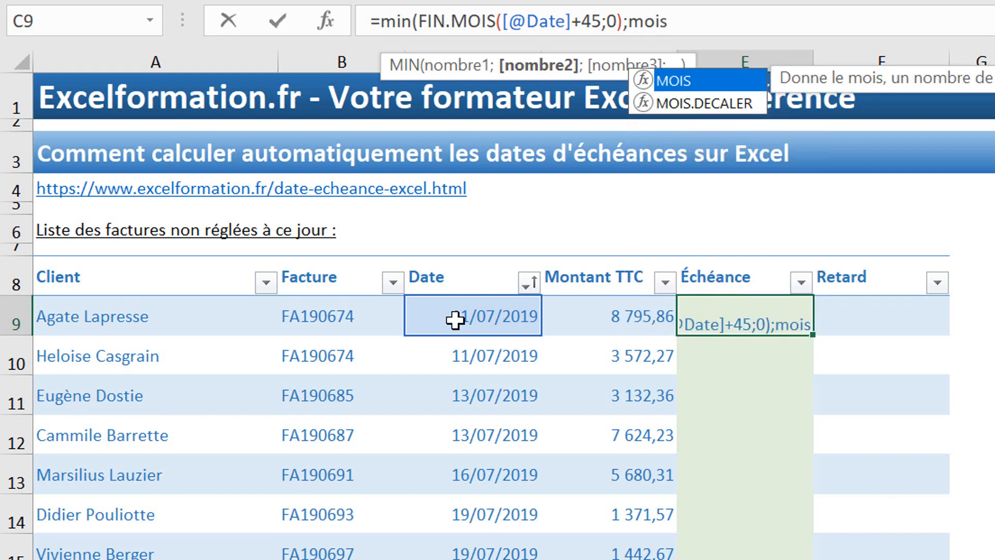
pyautogui.write('.dec')
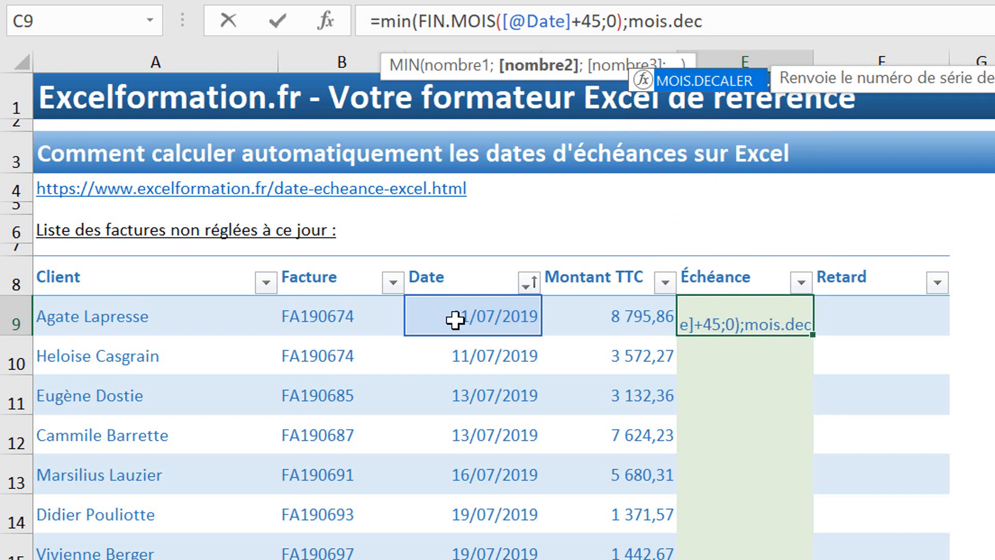
pyautogui.press('Tab')
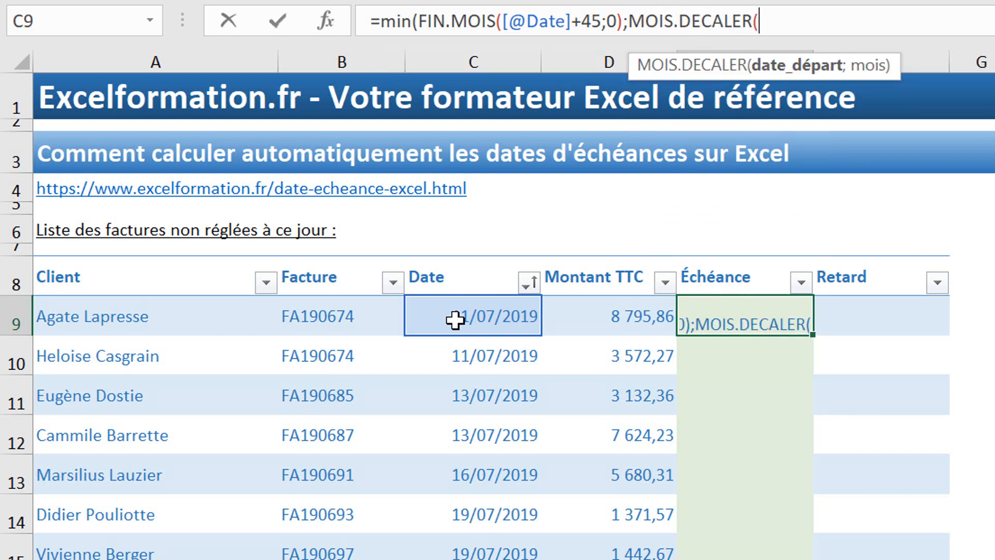
pyautogui.click(455, 320)
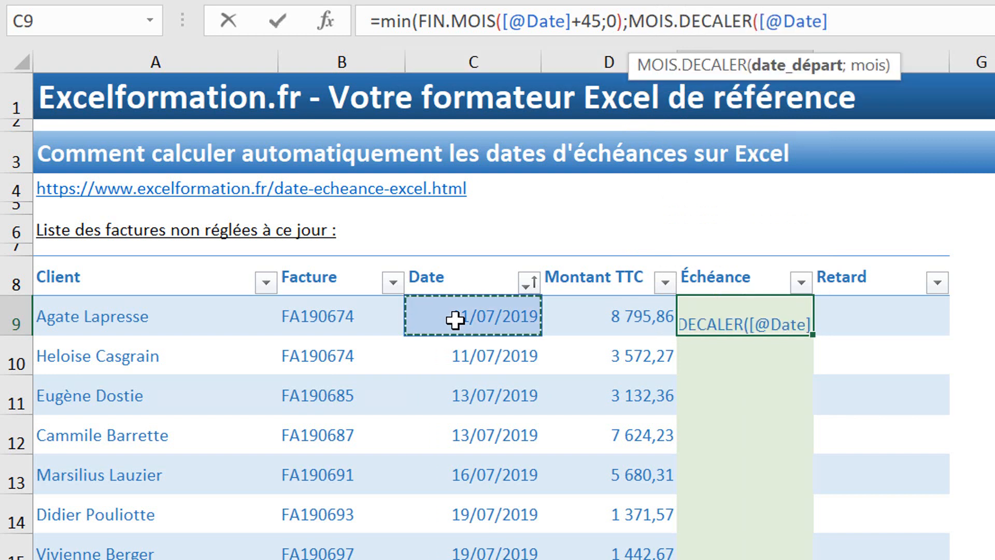
pyautogui.write(';')
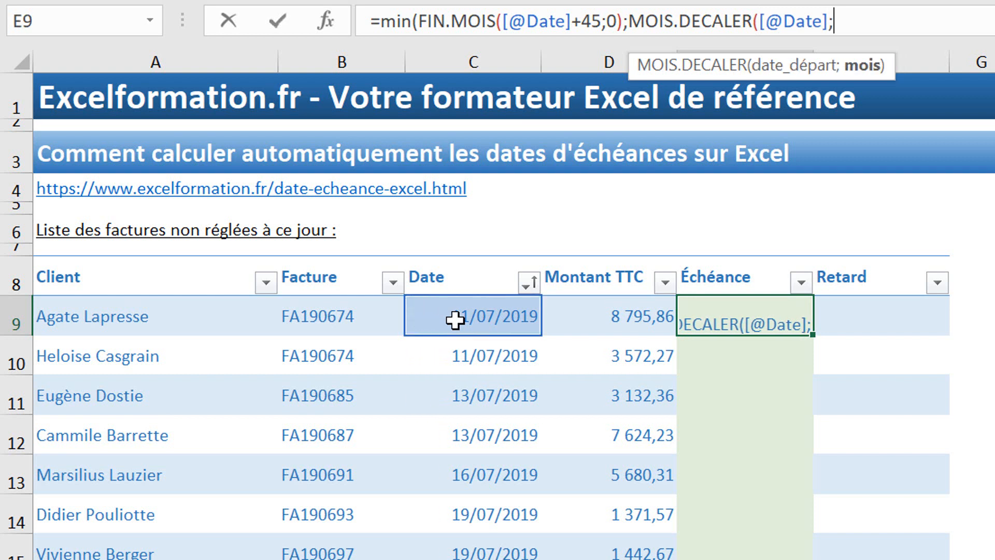
pyautogui.write('2')
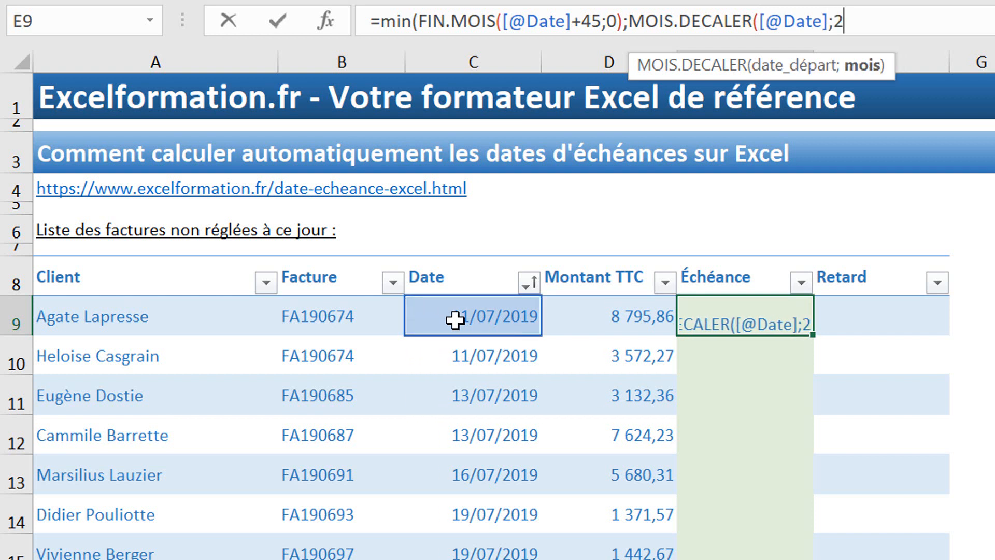
pyautogui.write('))')
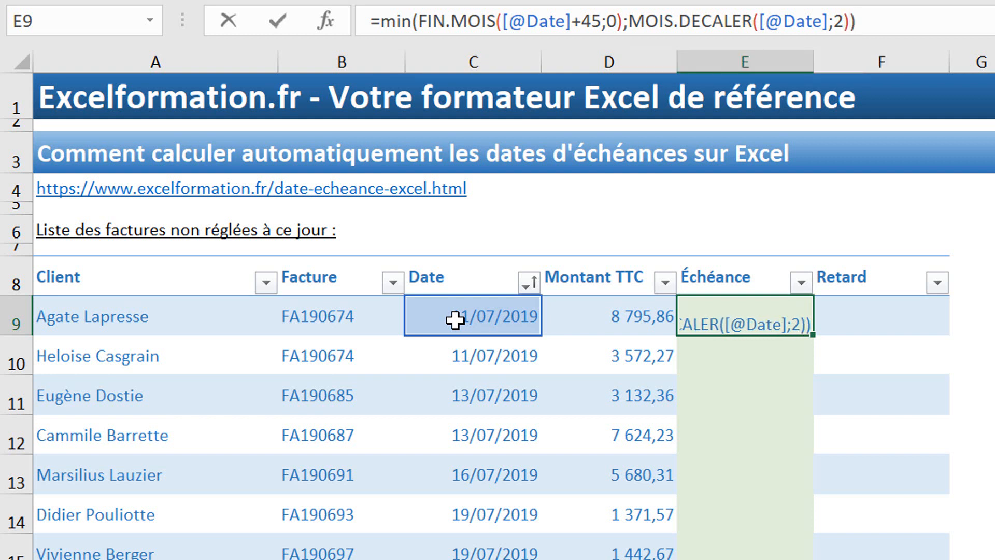
pyautogui.press('Return')
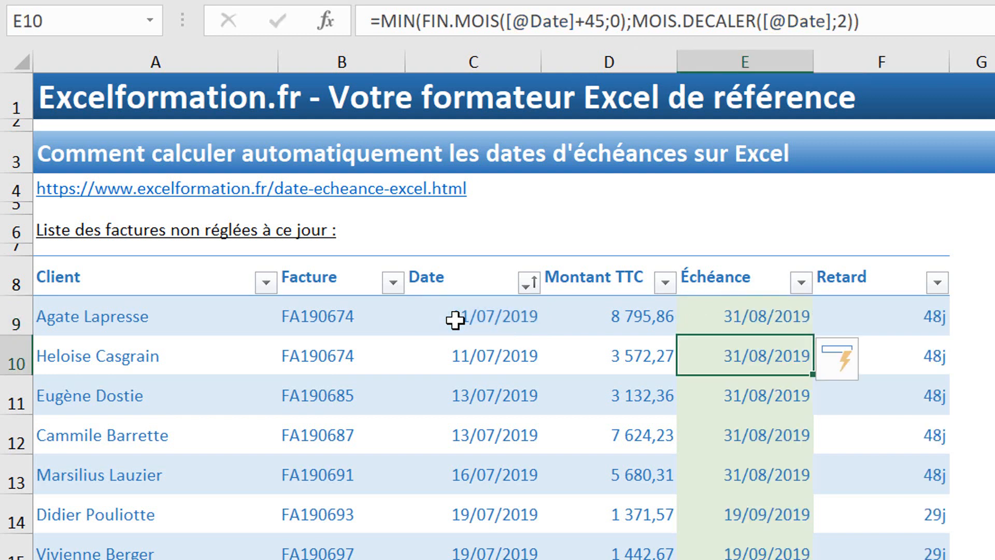